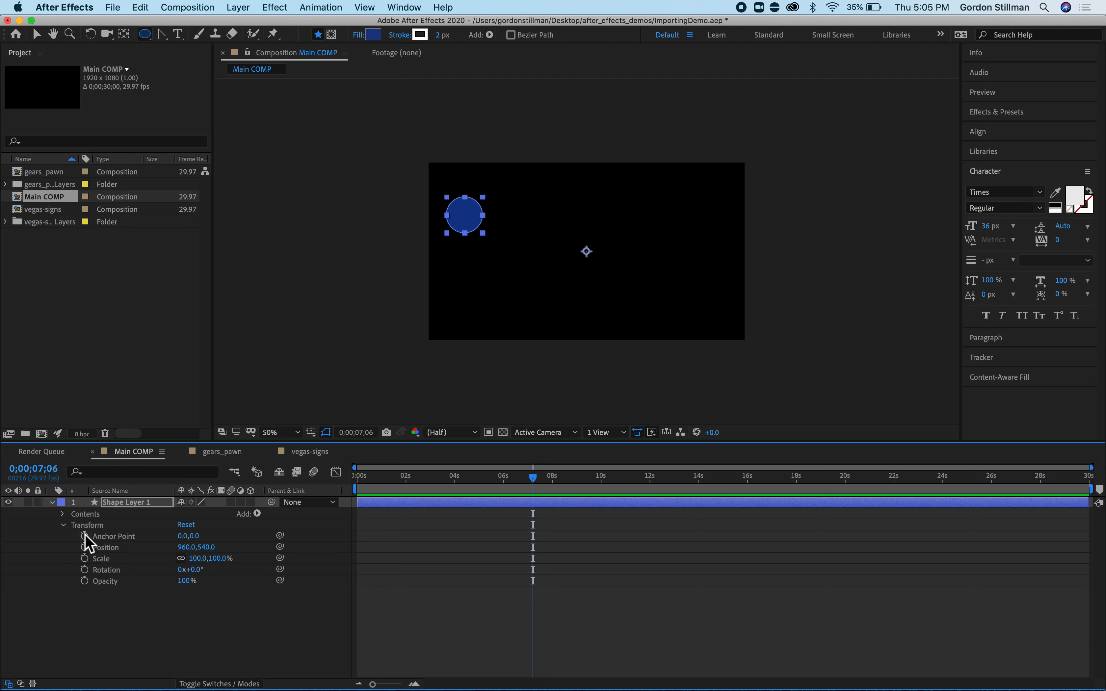
# Start position keyframing for Shape Layer 1 at 0 seconds and move the circle to the frame's bottom edge at 0;00;01;06.
pyautogui.moveTo(535, 480); pyautogui.dragTo(328, 469)
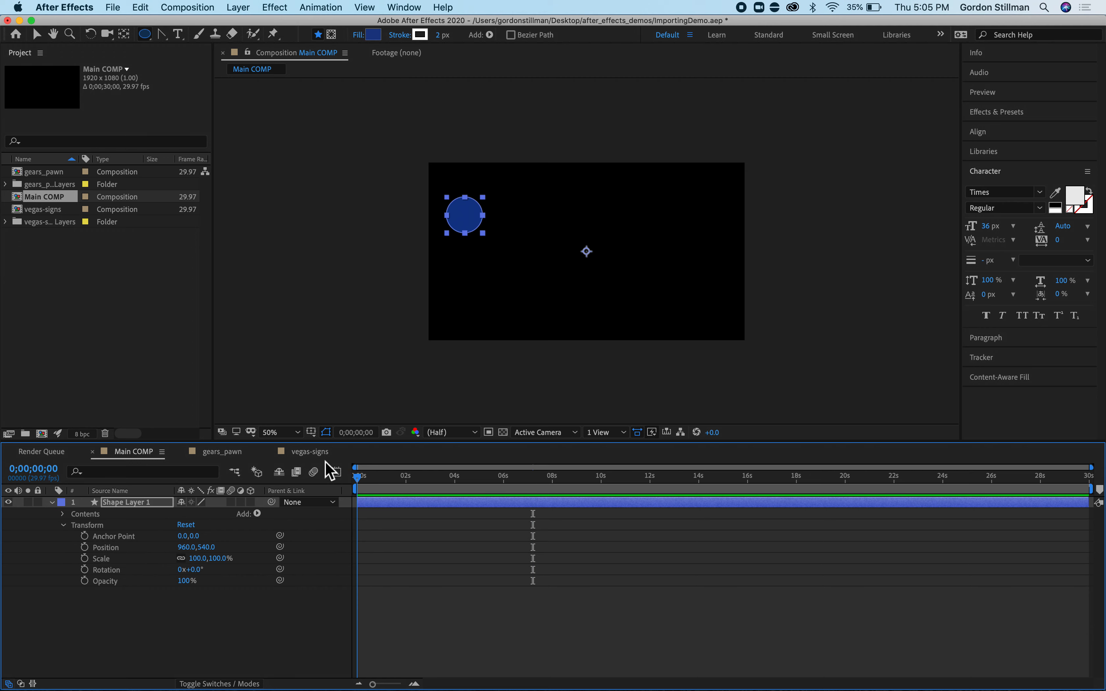
pyautogui.click(84, 548)
pyautogui.moveTo(361, 485); pyautogui.dragTo(386, 488)
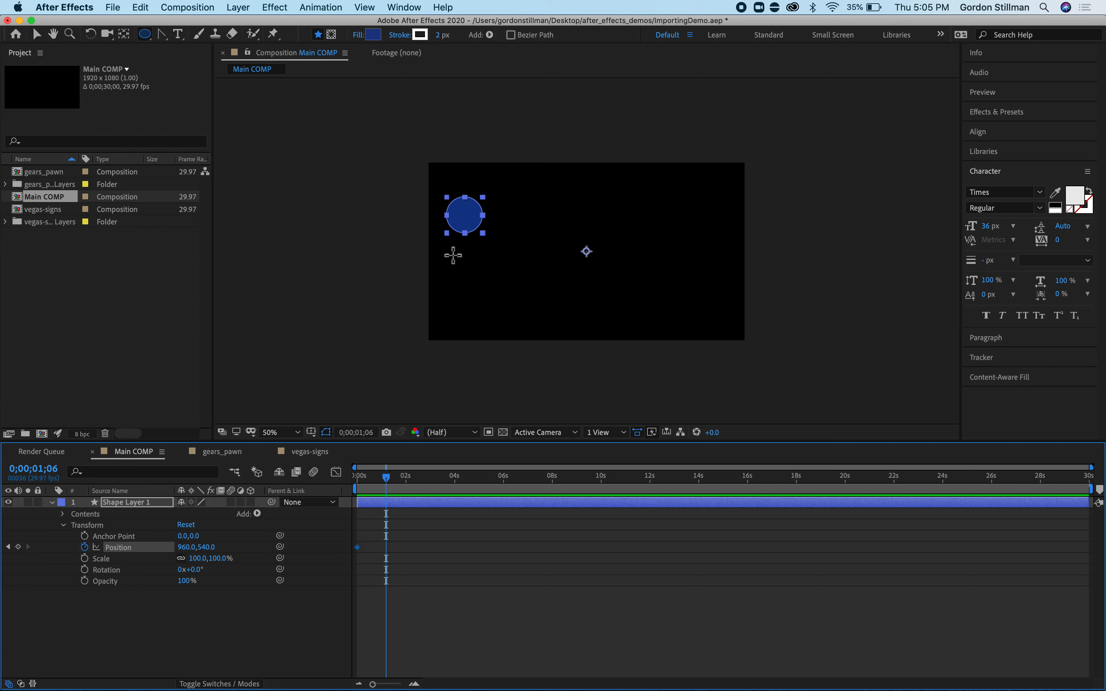
pyautogui.click(37, 34)
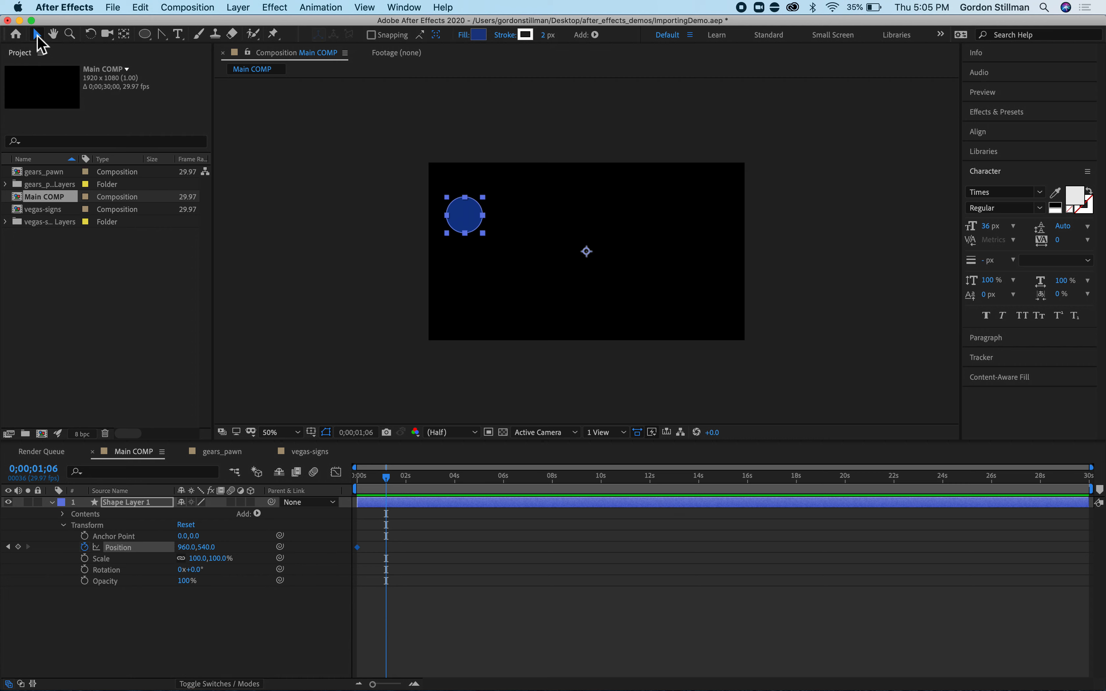
pyautogui.click(473, 228)
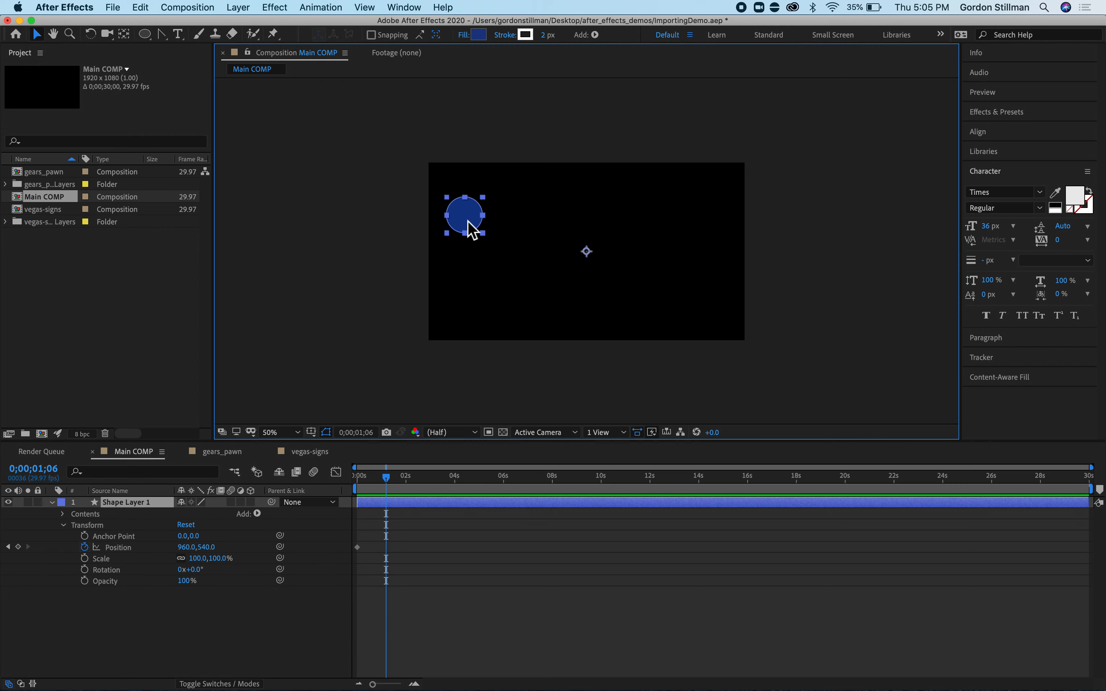
pyautogui.moveTo(473, 229); pyautogui.dragTo(517, 354)
# Add three more position keyframes up to 0;00;05;09, moving the circle up, down and up again while travelling rightward.
pyautogui.moveTo(384, 484); pyautogui.dragTo(419, 482)
pyautogui.moveTo(506, 361); pyautogui.dragTo(557, 250)
pyautogui.moveTo(425, 486); pyautogui.dragTo(453, 484)
pyautogui.moveTo(560, 224); pyautogui.dragTo(622, 336)
pyautogui.moveTo(453, 484); pyautogui.dragTo(486, 486)
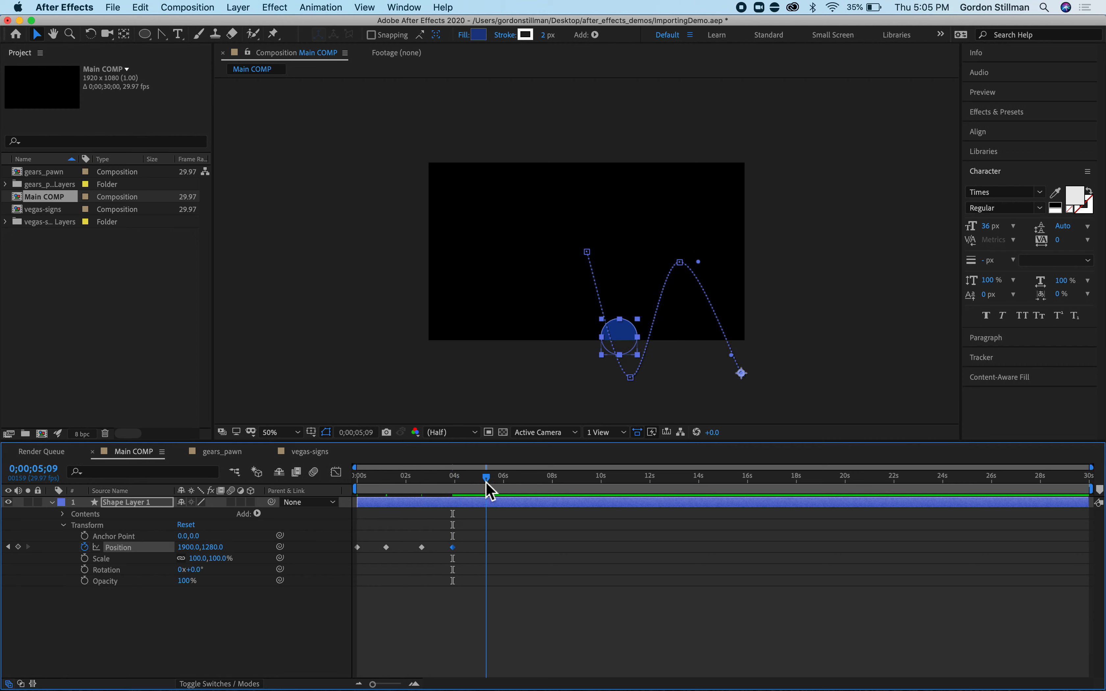
pyautogui.moveTo(620, 328); pyautogui.dragTo(703, 212)
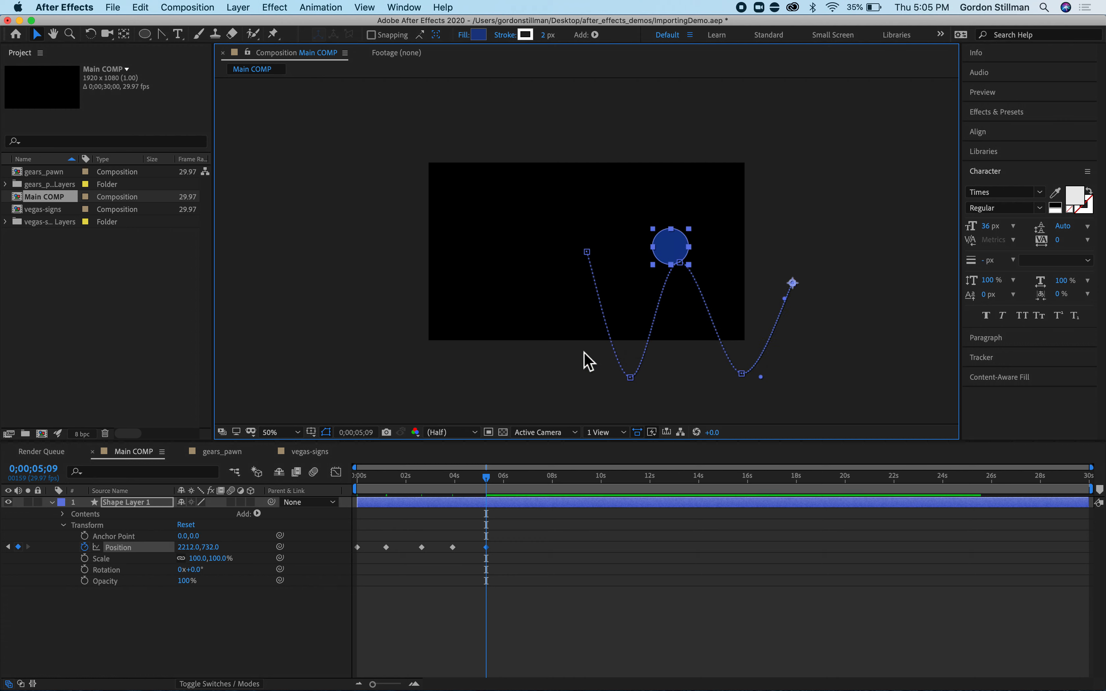
# Preview the circle's bouncing motion from the start of the composition.
pyautogui.moveTo(489, 486); pyautogui.dragTo(400, 497)
pyautogui.press('Home')
pyautogui.press('space')
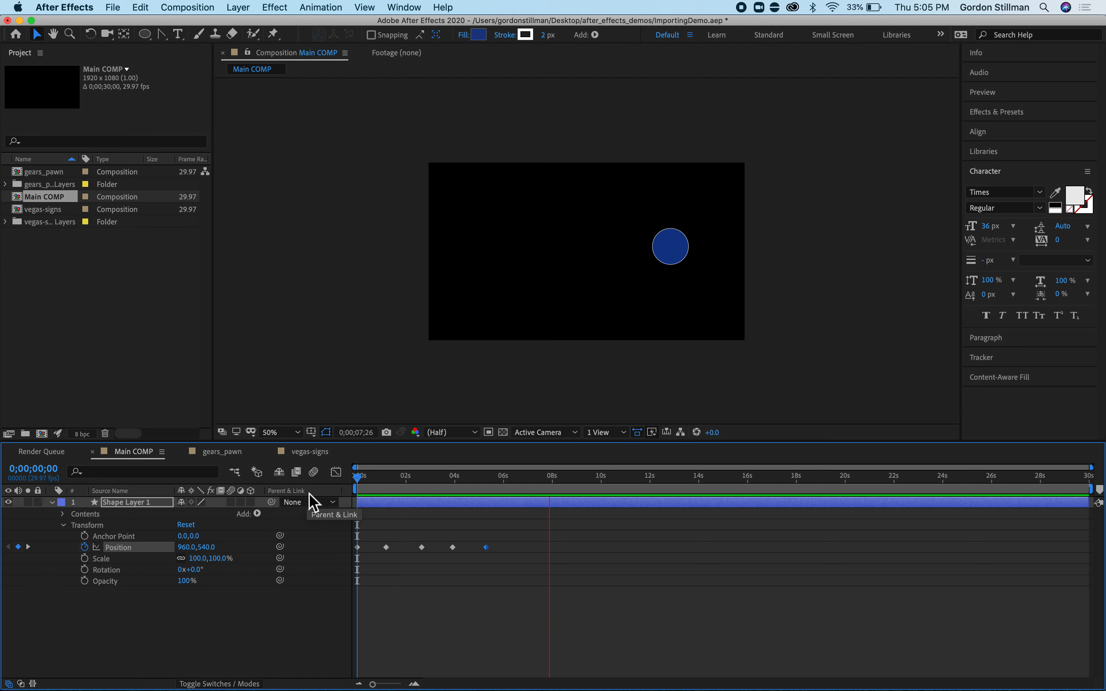
pyautogui.press('space')
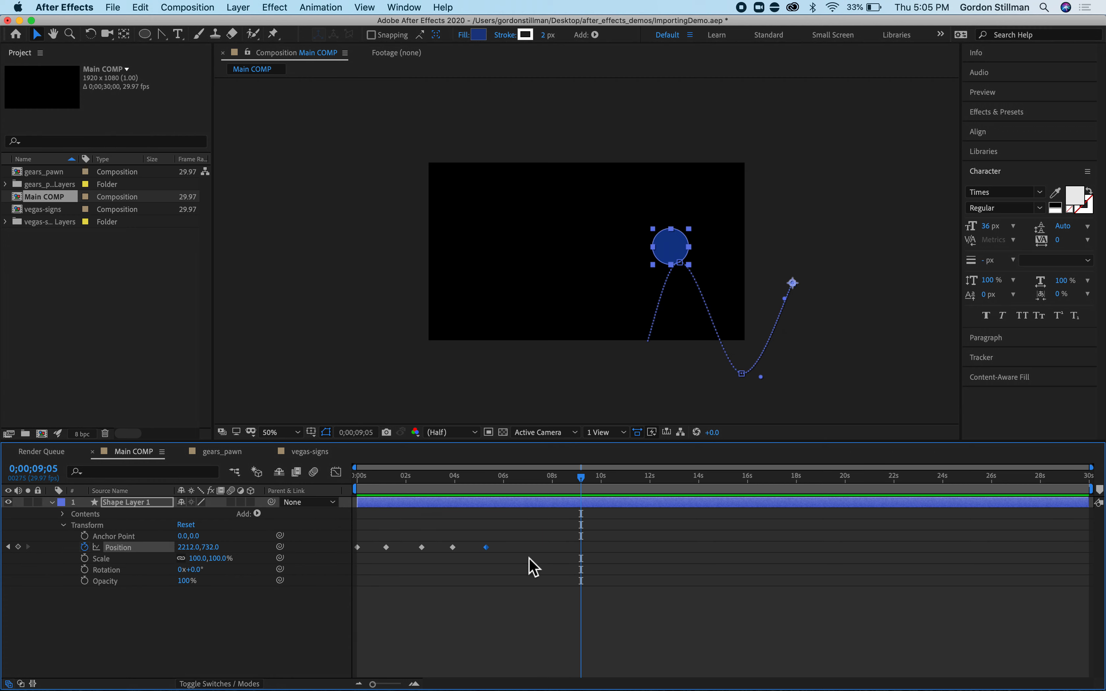
# Delete all position keyframes and return the circle to the frame's upper-left corner at 0 seconds, at position about 952, 456.
pyautogui.moveTo(506, 545); pyautogui.dragTo(356, 553)
pyautogui.press('Delete')
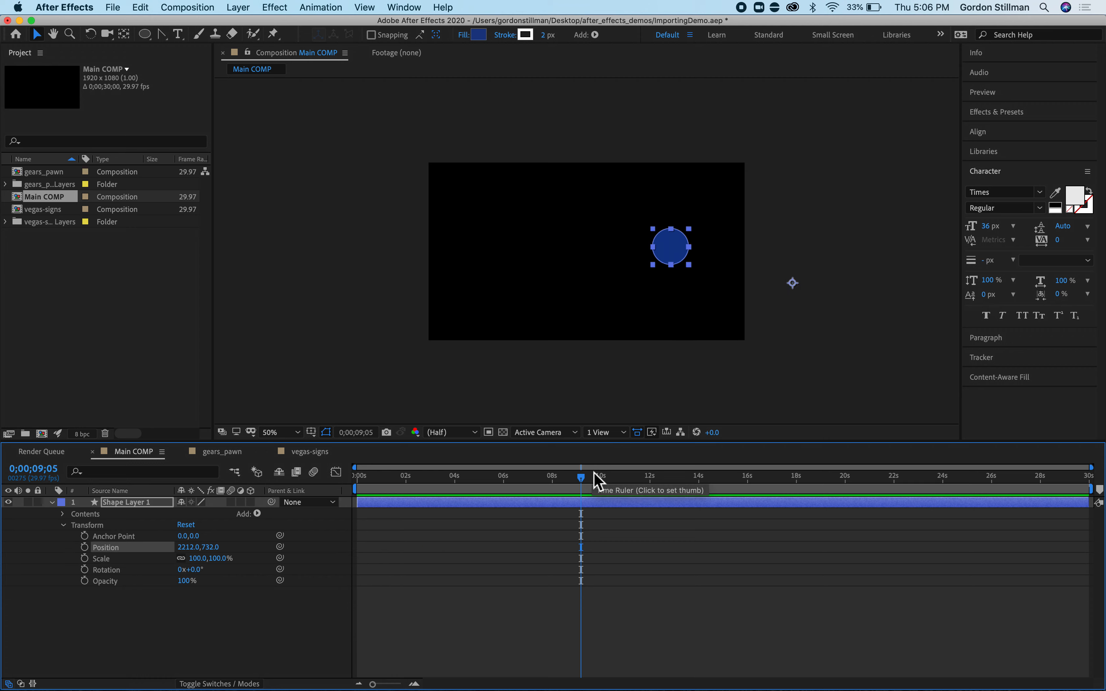
pyautogui.moveTo(585, 480); pyautogui.dragTo(289, 494)
pyautogui.moveTo(675, 253); pyautogui.dragTo(467, 203)
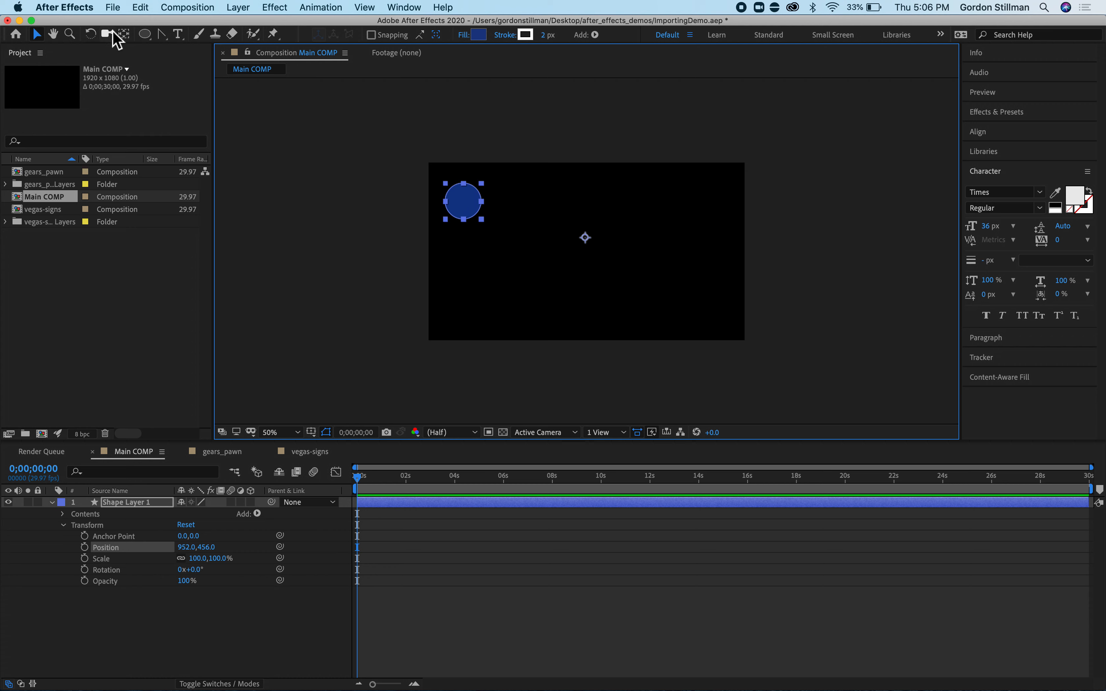
# Move the circle's anchor point to the bottom of the circle with the Pan Behind tool, at about -740, -124.
pyautogui.click(123, 34)
pyautogui.moveTo(581, 234); pyautogui.dragTo(463, 216)
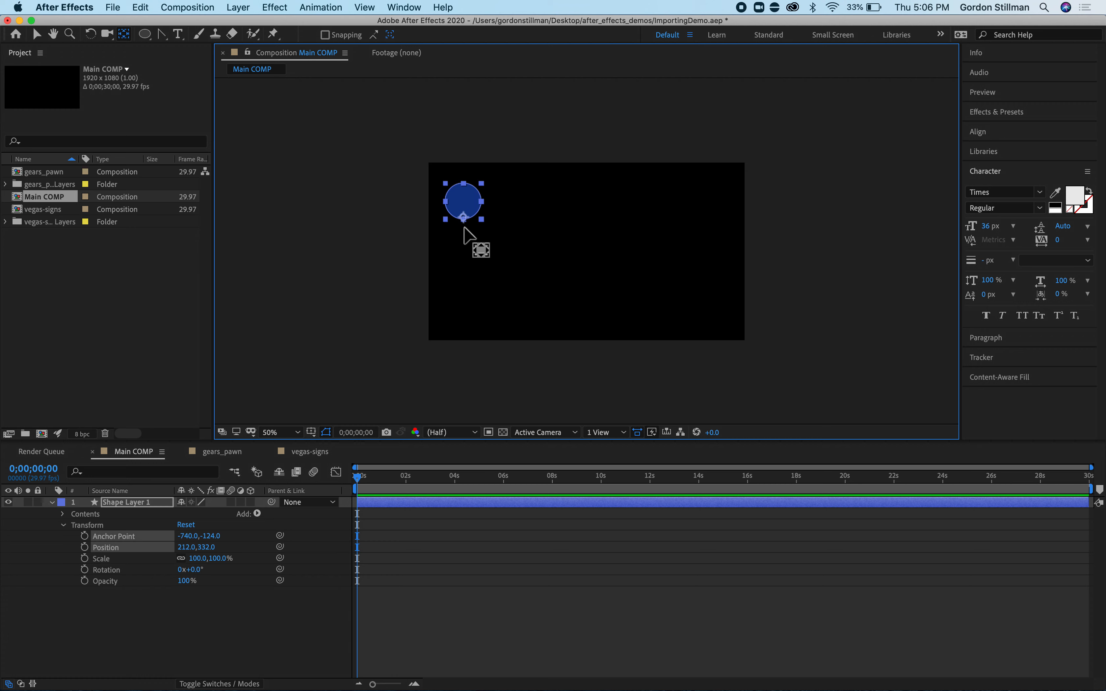
pyautogui.click(115, 548)
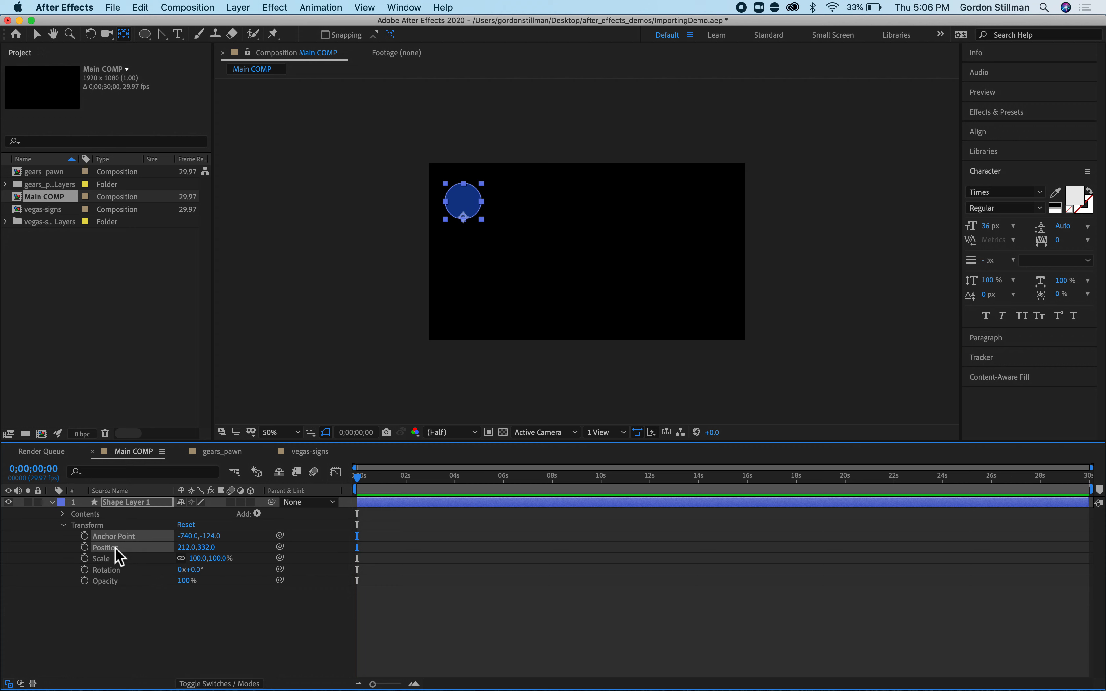
pyautogui.click(37, 34)
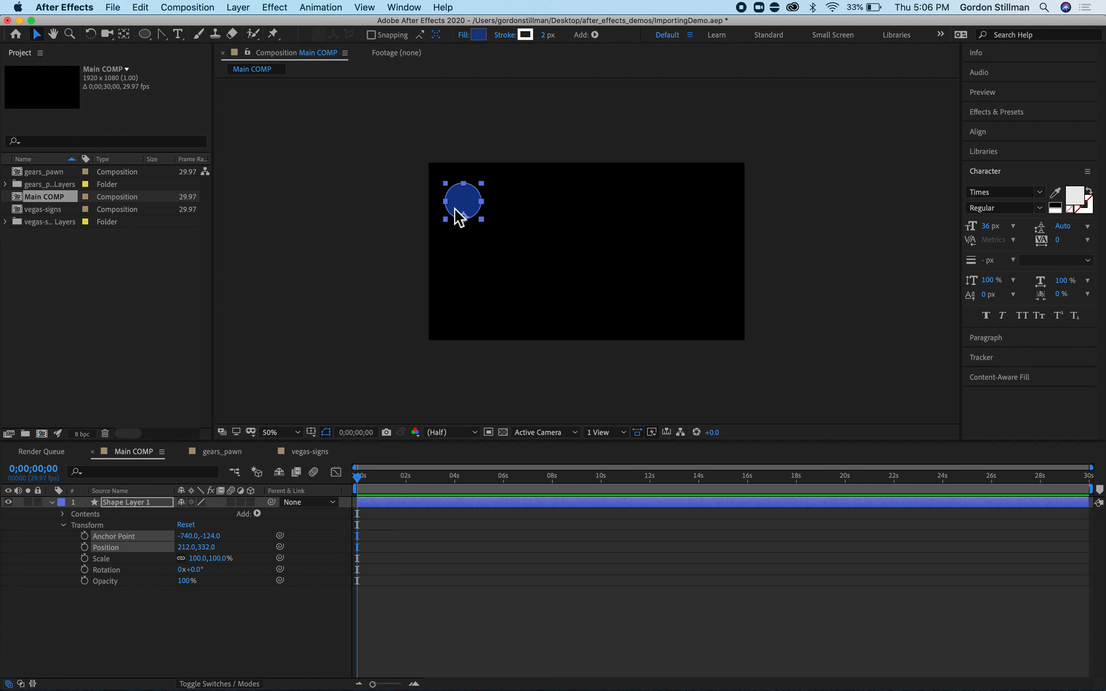
pyautogui.click(147, 618)
# Keyframe the circle's position at 0 seconds and move it down to about 488, 1124 at 0;00;01;03.
pyautogui.click(105, 548)
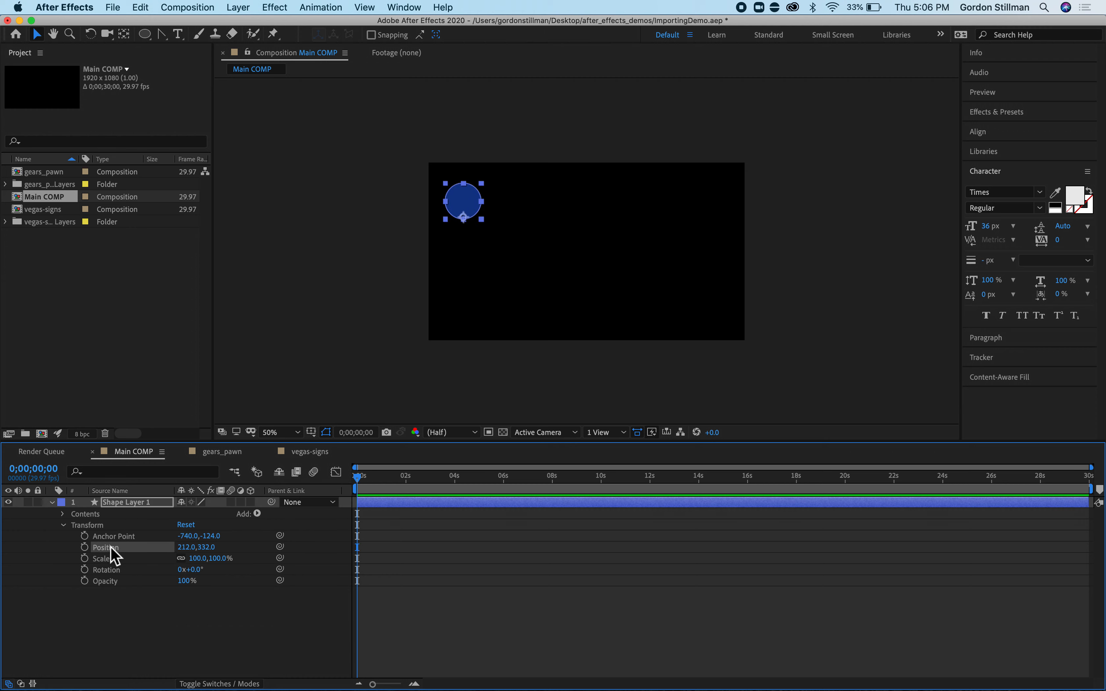
pyautogui.click(84, 548)
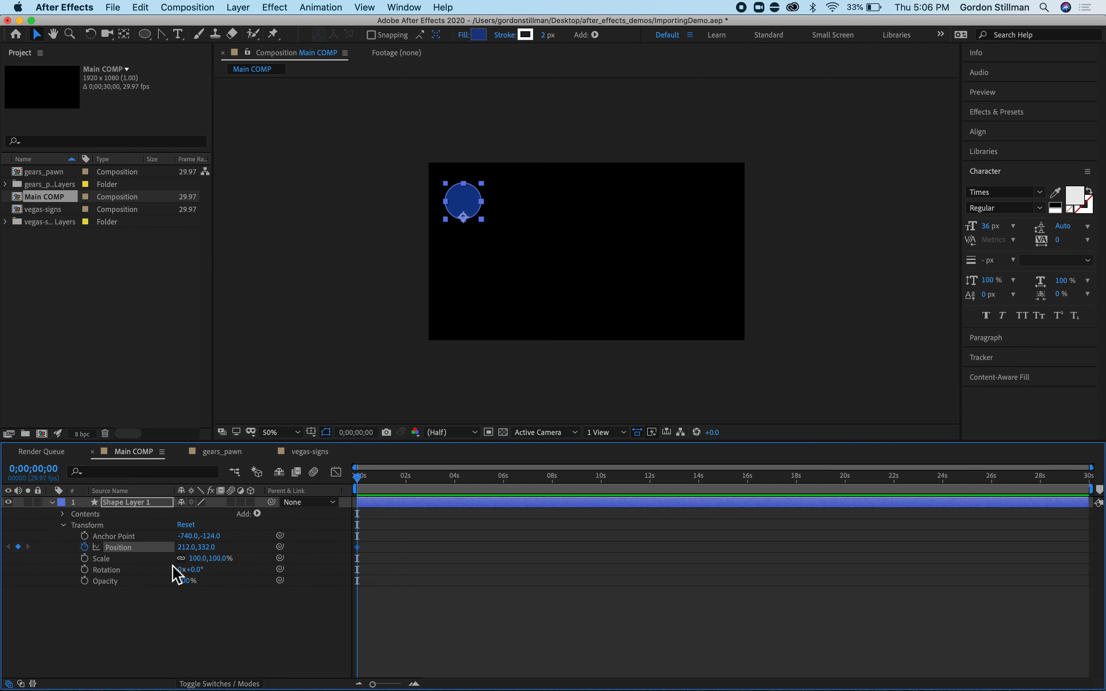
pyautogui.moveTo(359, 480); pyautogui.dragTo(388, 476)
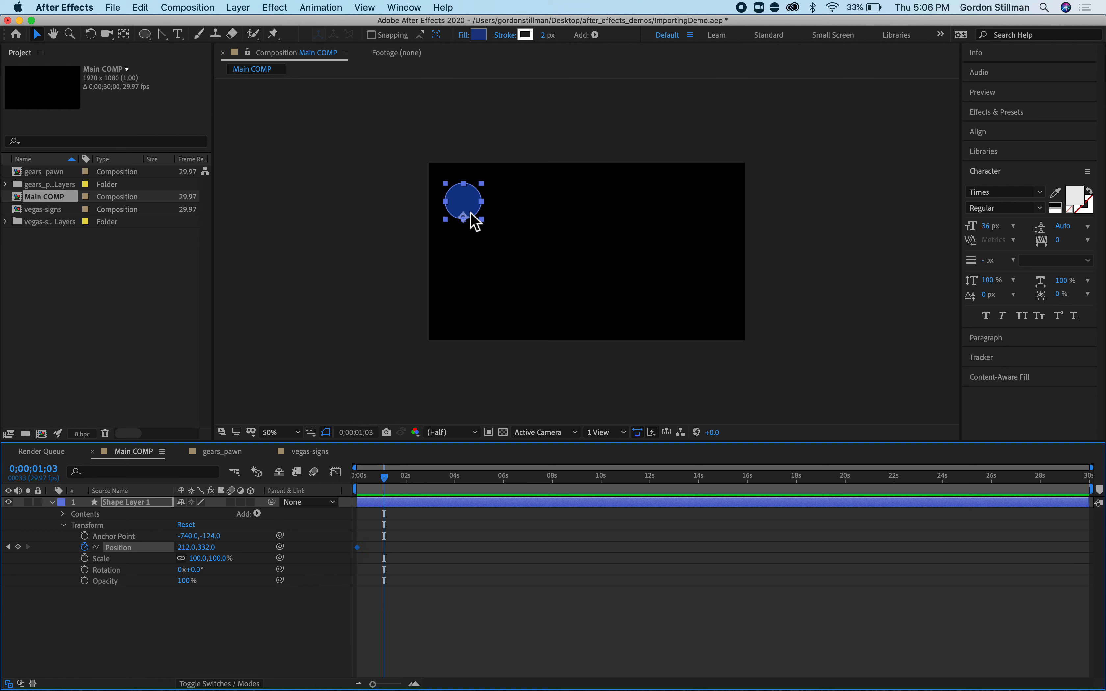
pyautogui.moveTo(470, 214); pyautogui.dragTo(514, 346)
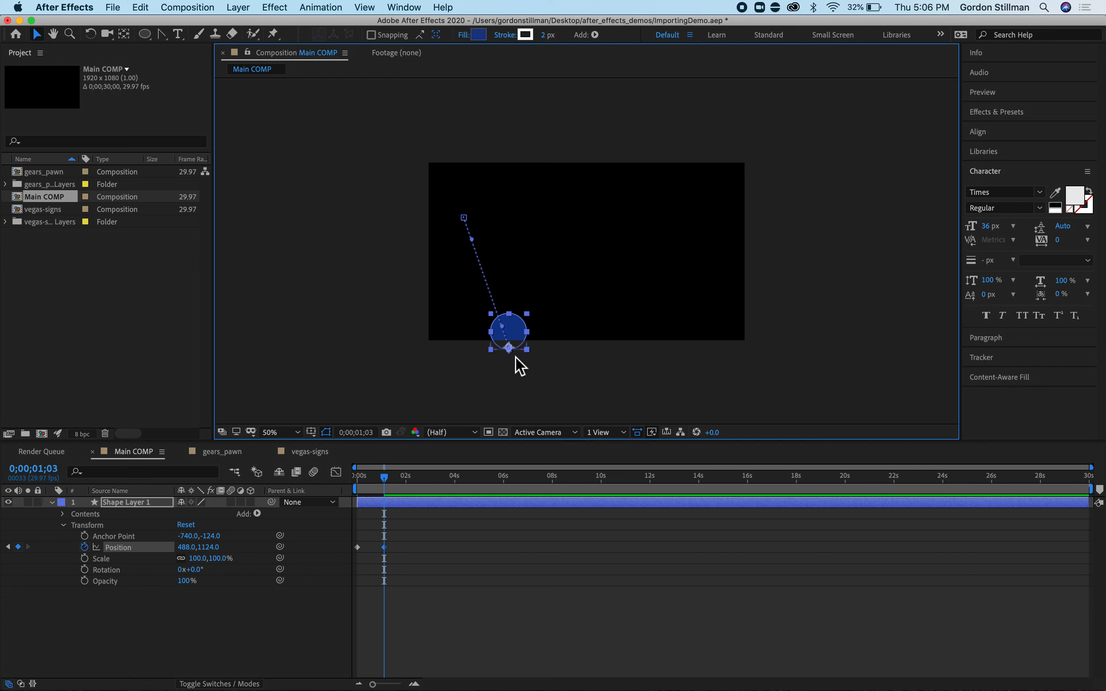
# Keyframe the circle at about 764, 344 at 0;00;02;05, 1044, 1152 at 0;00;03;11, and 1284, 348 at 0;00;04;14.
pyautogui.moveTo(388, 480); pyautogui.dragTo(413, 480)
pyautogui.moveTo(511, 337); pyautogui.dragTo(563, 201)
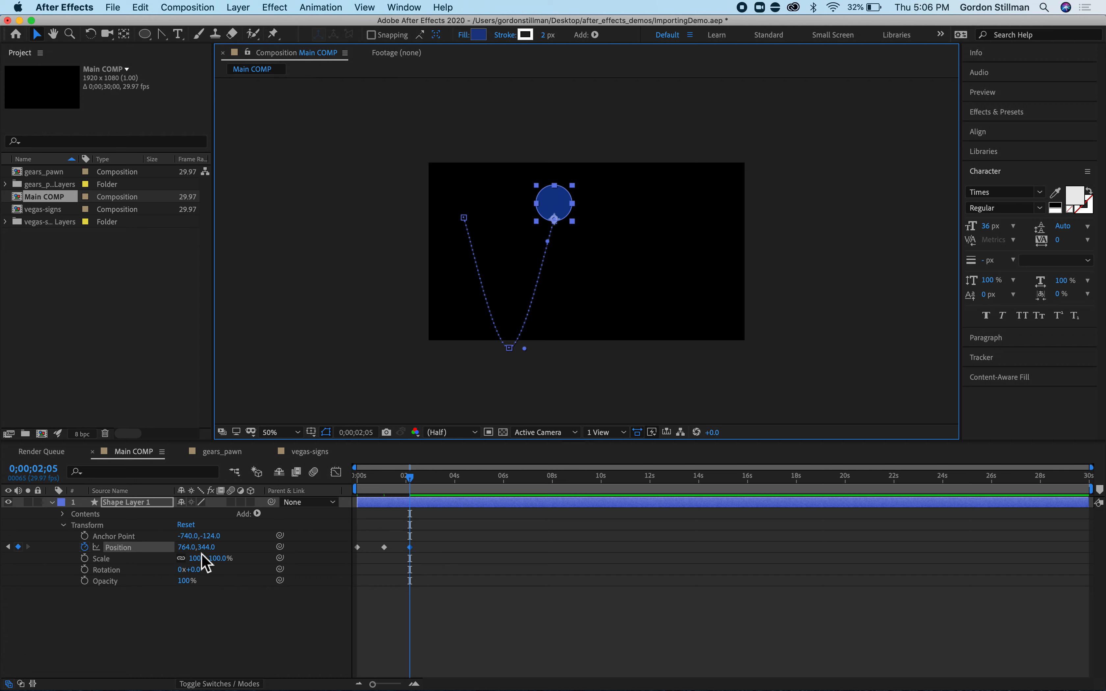
pyautogui.moveTo(411, 475); pyautogui.dragTo(441, 476)
pyautogui.moveTo(565, 212); pyautogui.dragTo(613, 334)
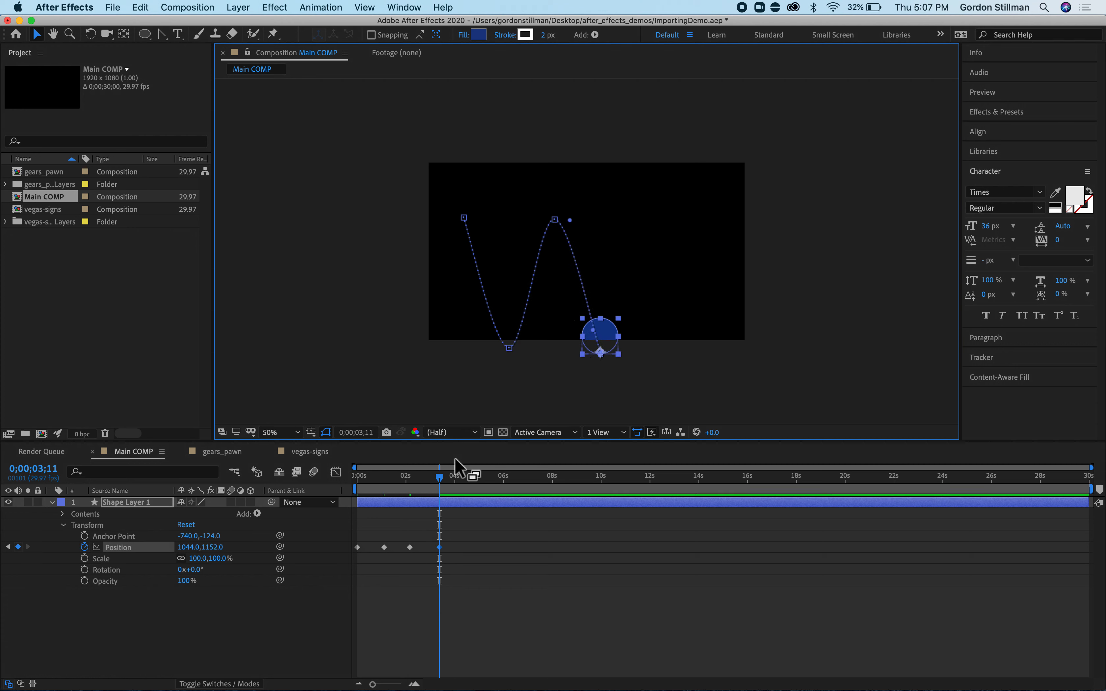
pyautogui.moveTo(441, 477); pyautogui.dragTo(467, 478)
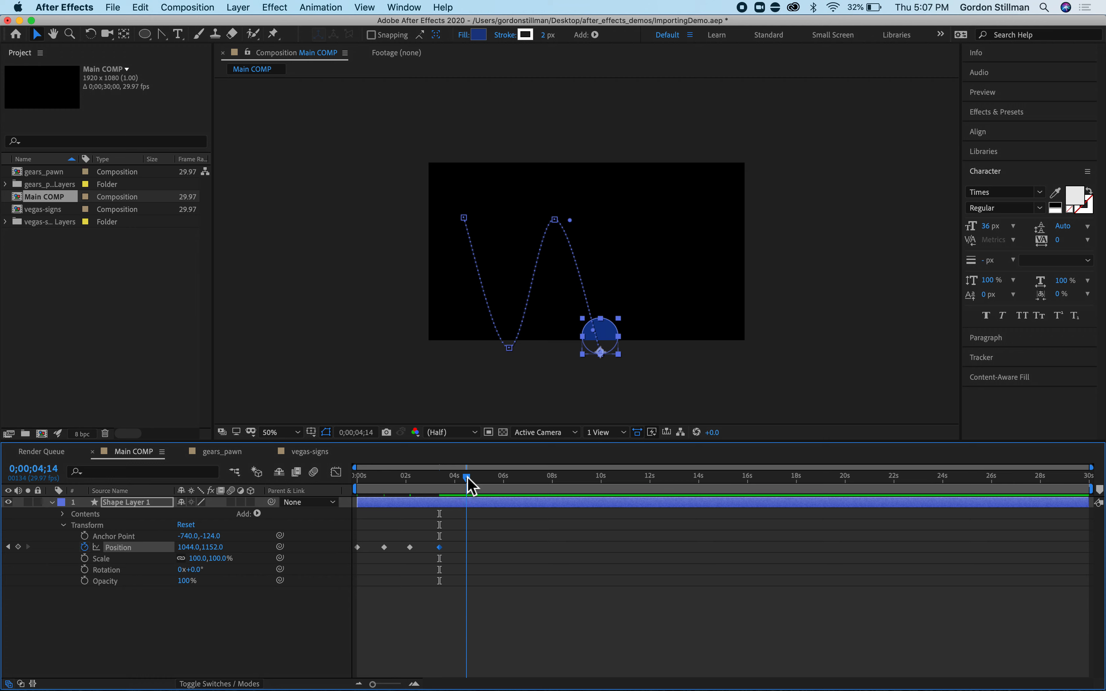
pyautogui.moveTo(611, 334); pyautogui.dragTo(653, 211)
# Keyframe the circle at about 1584, 1160 at 0;00;05;23, 1820, 360 at 0;00;06;29, and 2104, 1220 at 0;00;08;08.
pyautogui.moveTo(469, 484); pyautogui.dragTo(501, 480)
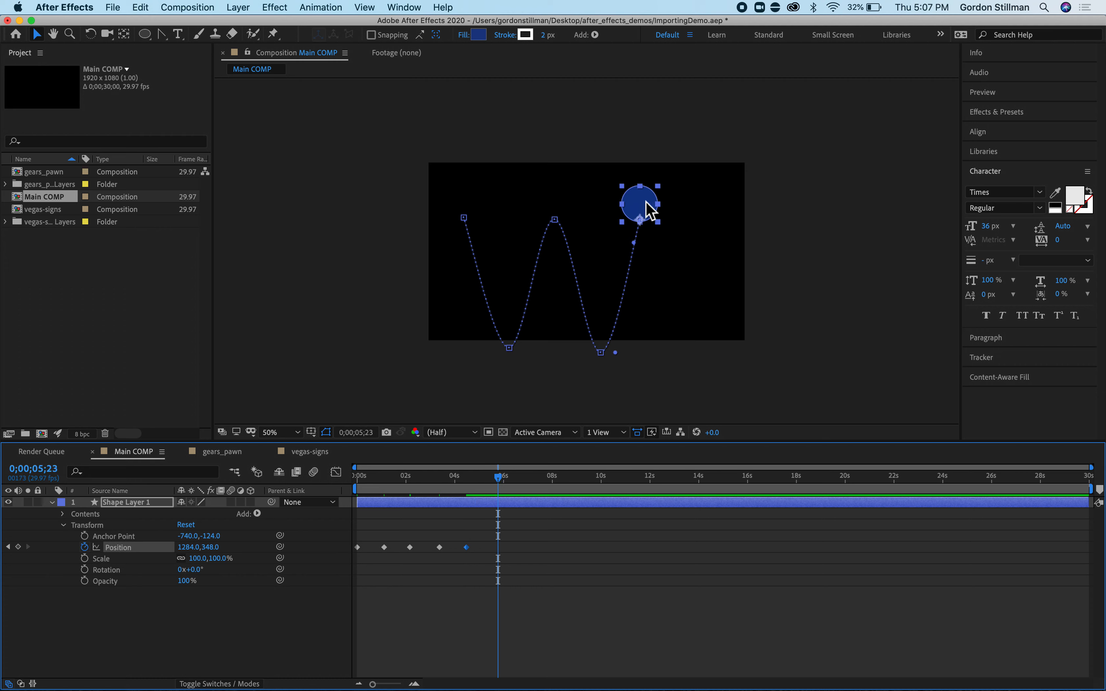
pyautogui.moveTo(651, 211); pyautogui.dragTo(694, 342)
pyautogui.moveTo(503, 478); pyautogui.dragTo(533, 476)
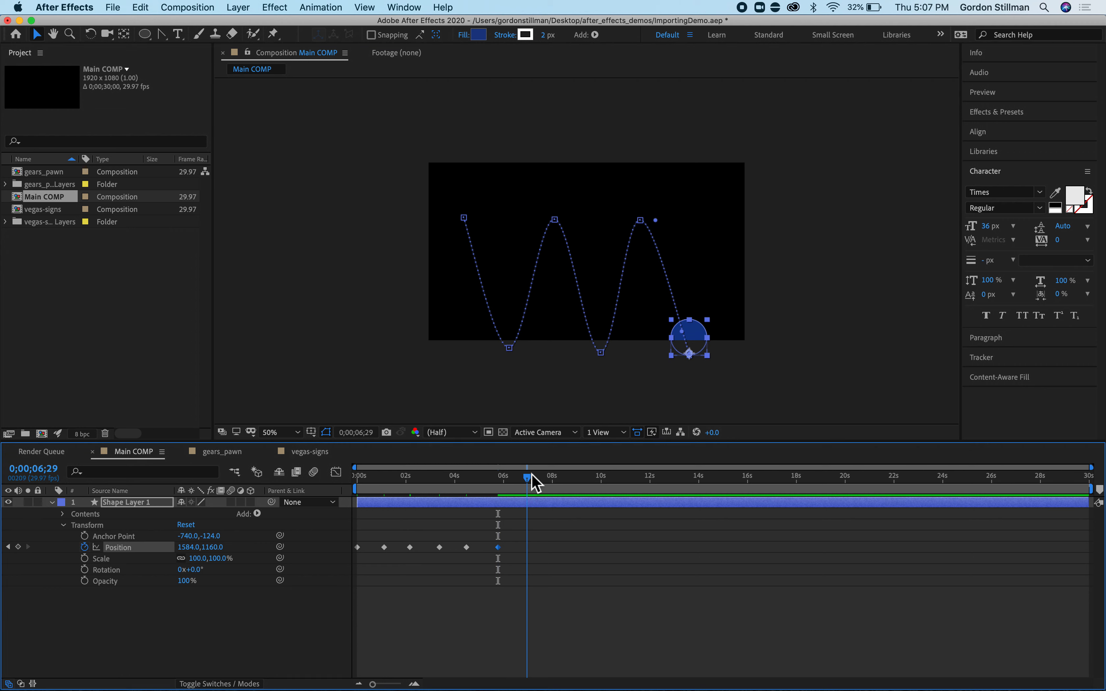
pyautogui.moveTo(703, 328); pyautogui.dragTo(745, 198)
pyautogui.moveTo(528, 476); pyautogui.dragTo(558, 475)
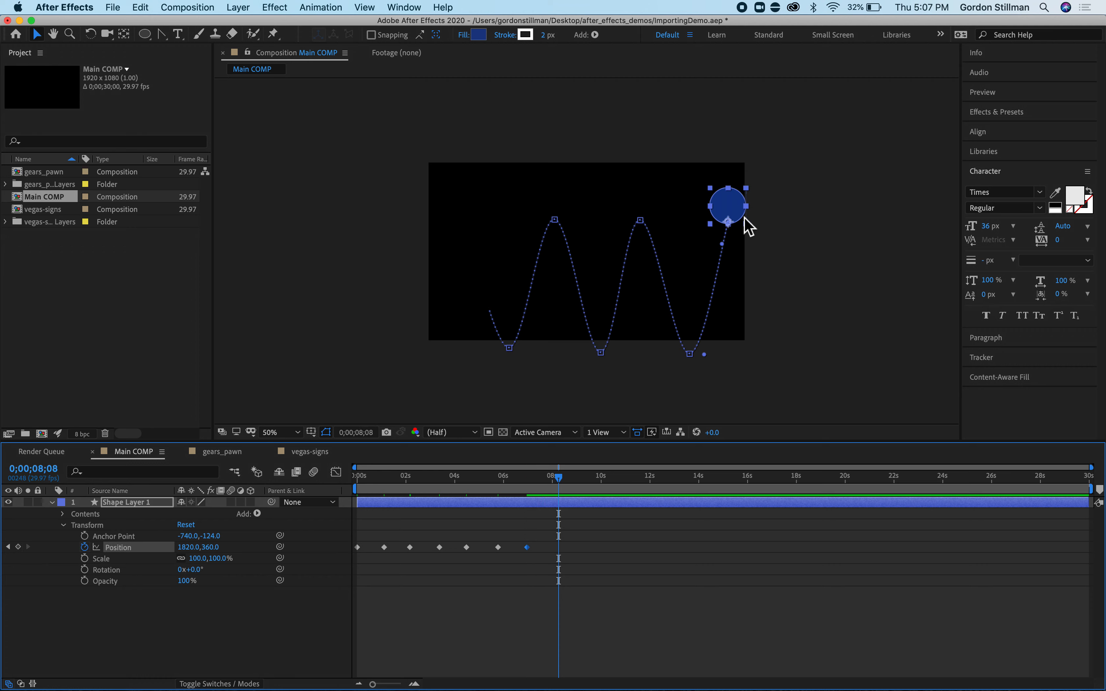
pyautogui.moveTo(746, 225); pyautogui.dragTo(787, 352)
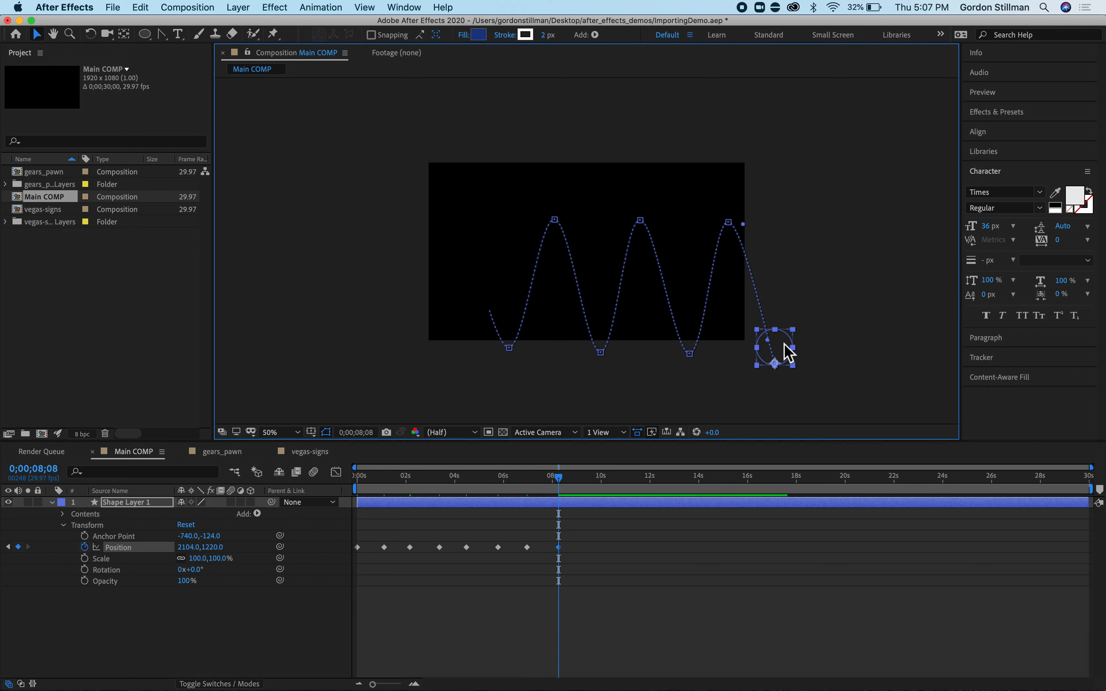
# Preview the completed bounce path from the first frame and return to the start of the composition.
pyautogui.click(562, 483)
pyautogui.press('Home')
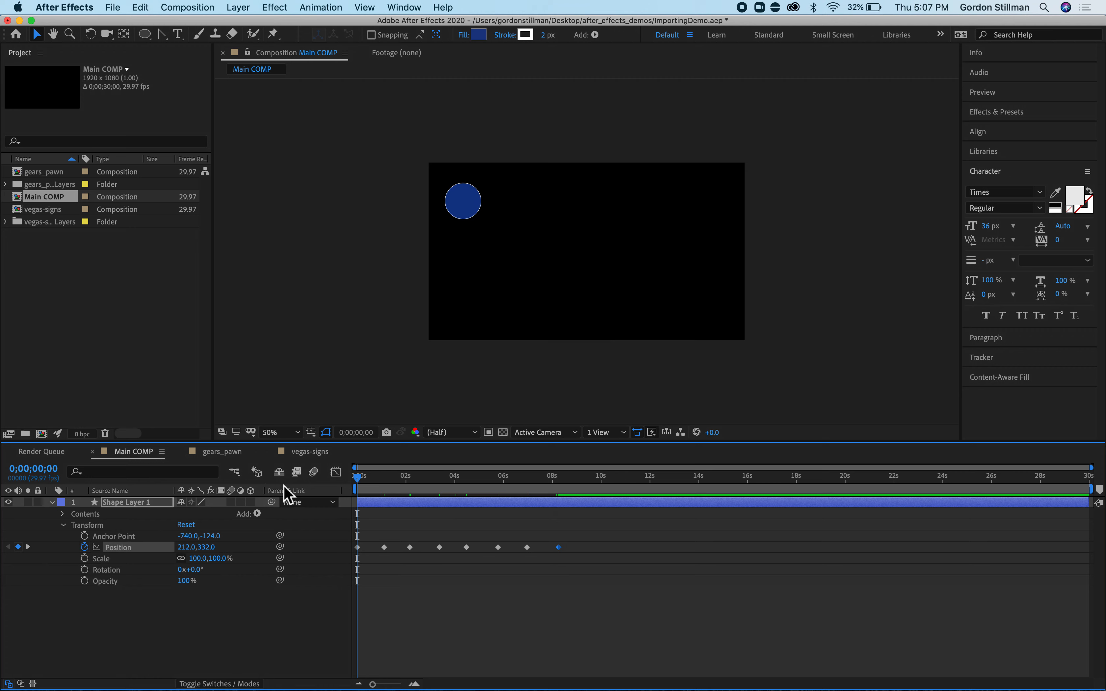
pyautogui.press('space')
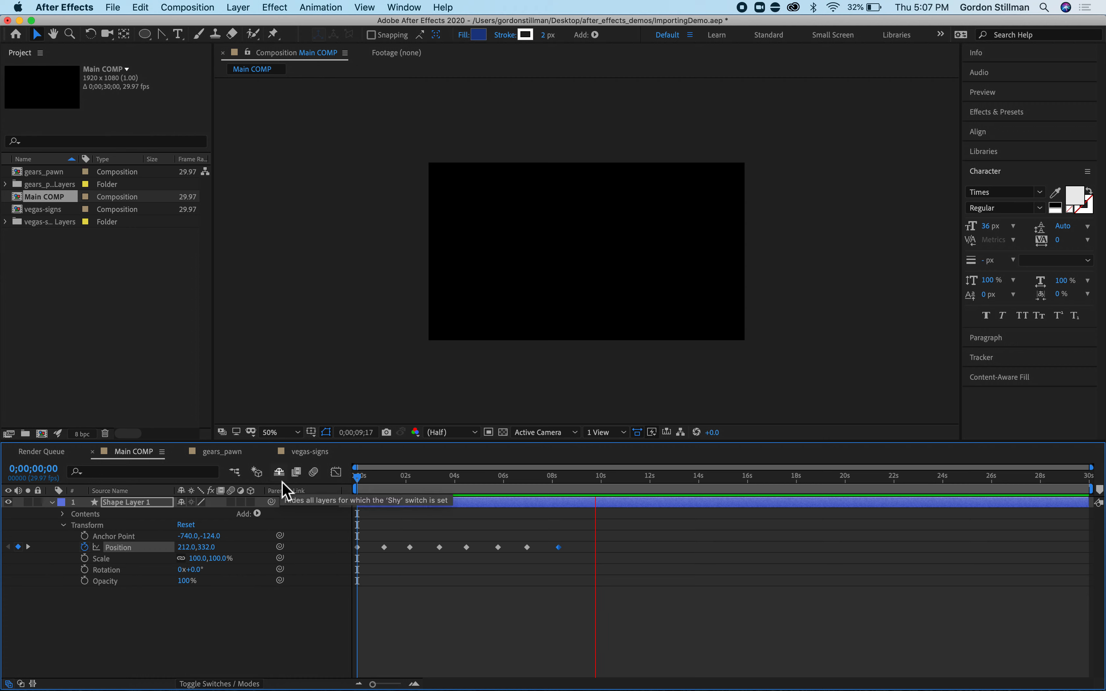
pyautogui.press('space')
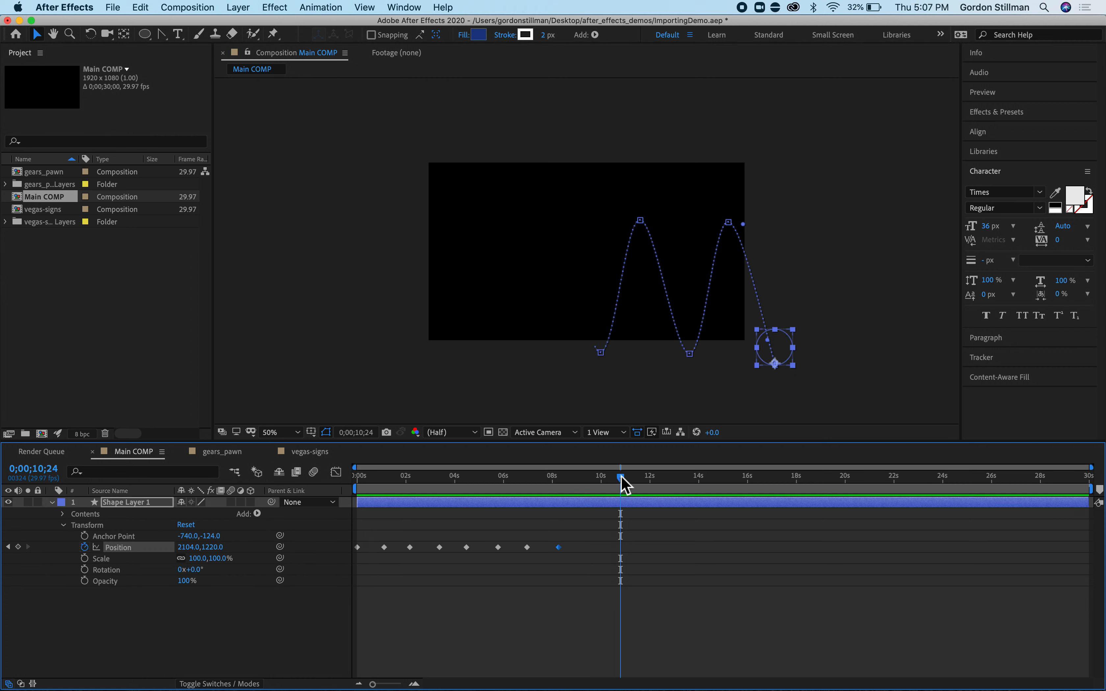
pyautogui.press('Home')
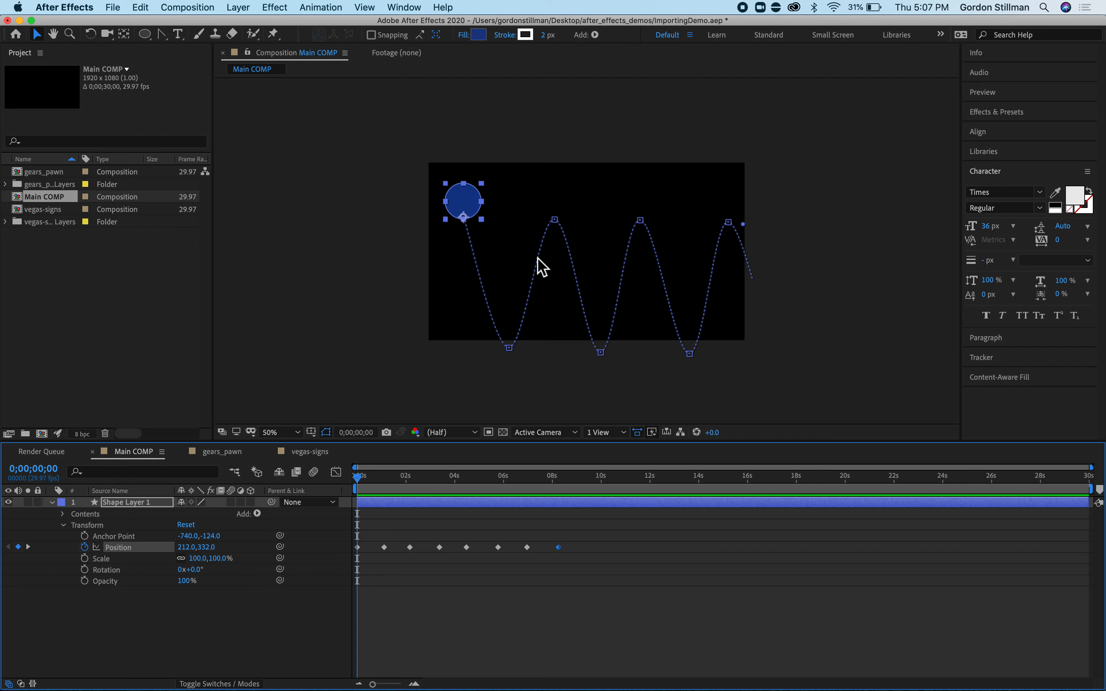
# Convert the motion path's three lower keyframes inside the frame width to sharp corners with the Convert Vertex tool.
pyautogui.click(509, 348)
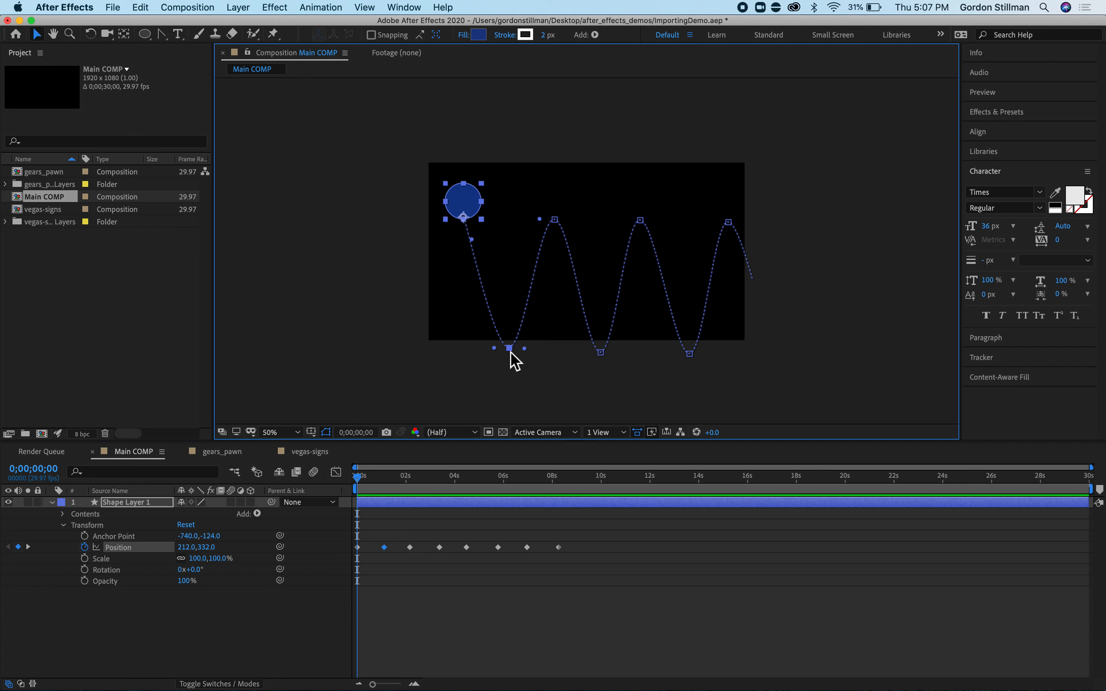
pyautogui.click(162, 34)
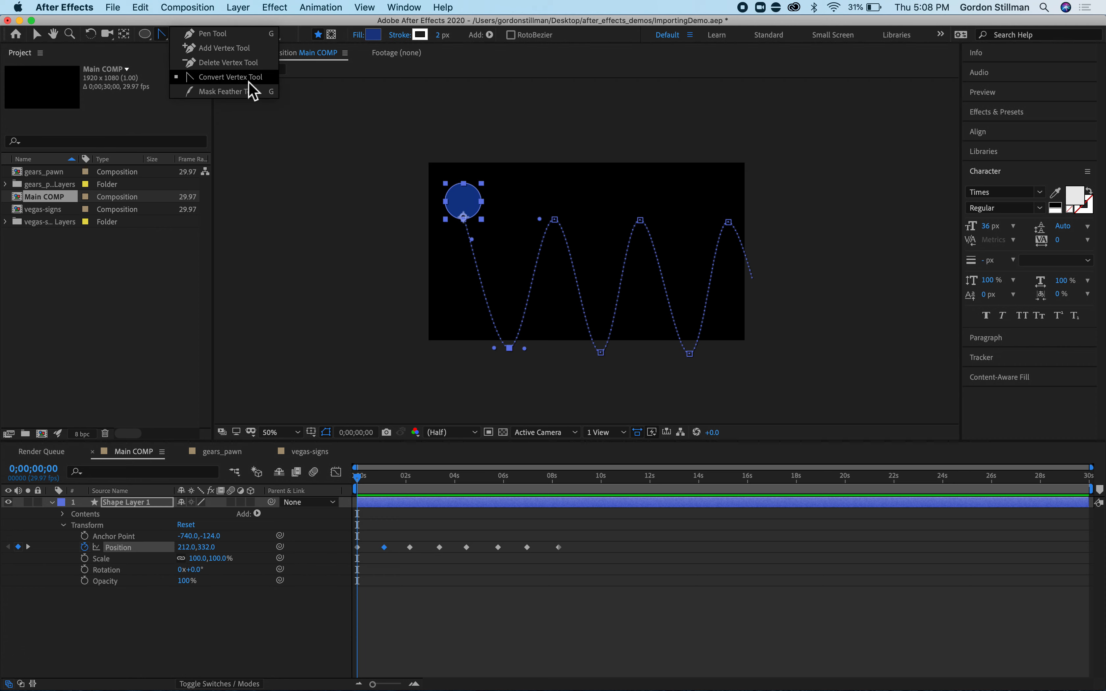
pyautogui.click(219, 78)
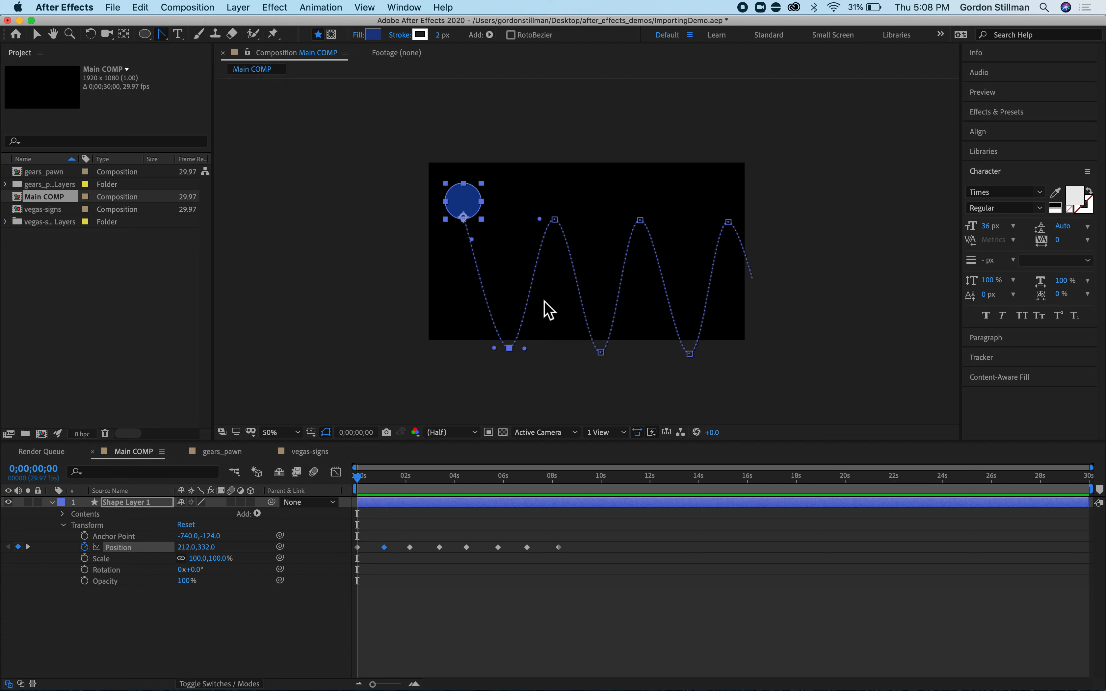
pyautogui.click(510, 348)
pyautogui.click(602, 354)
pyautogui.click(690, 353)
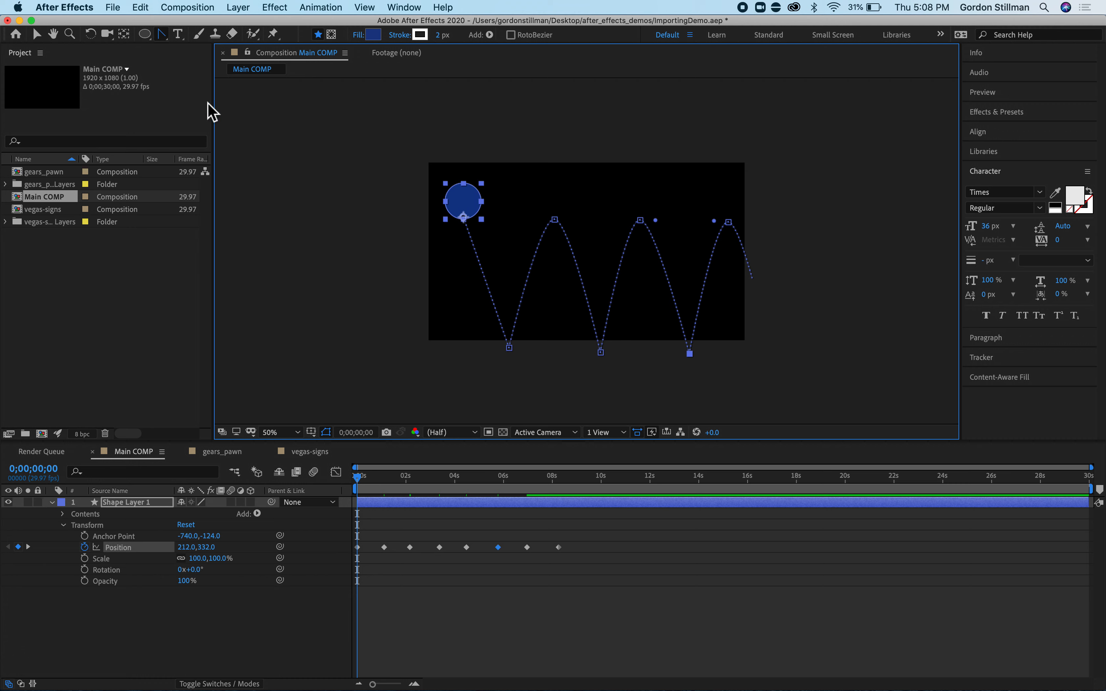
# Widen the curve of the motion path's first upper peak by lengthening its direction handles with the Selection tool.
pyautogui.click(164, 43)
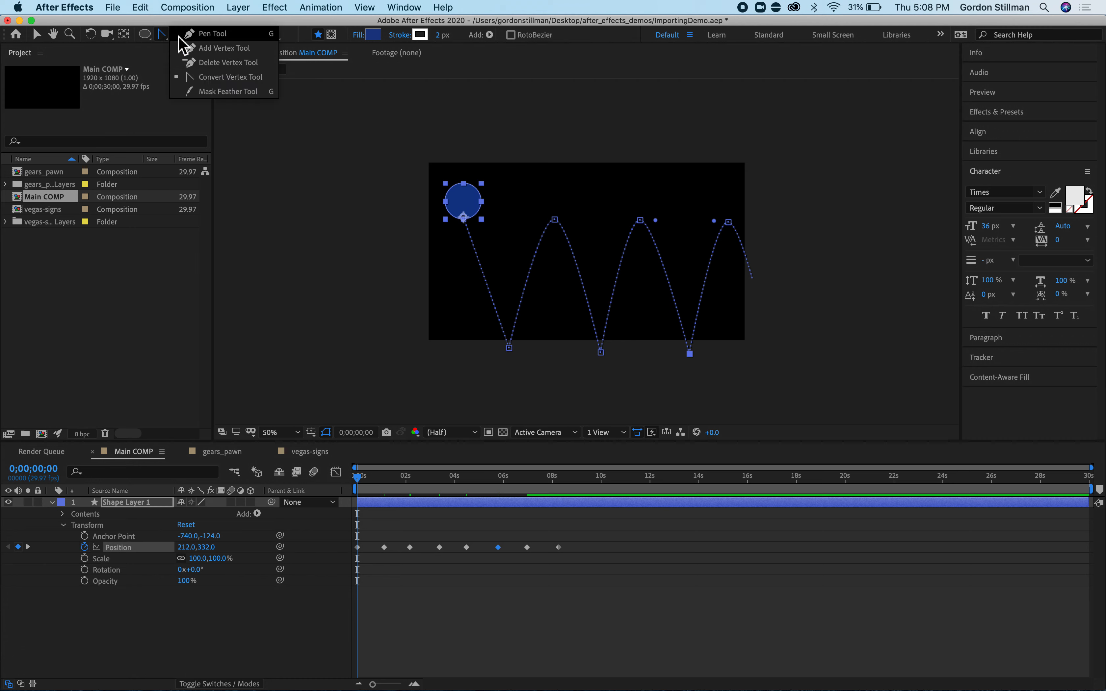
pyautogui.click(37, 34)
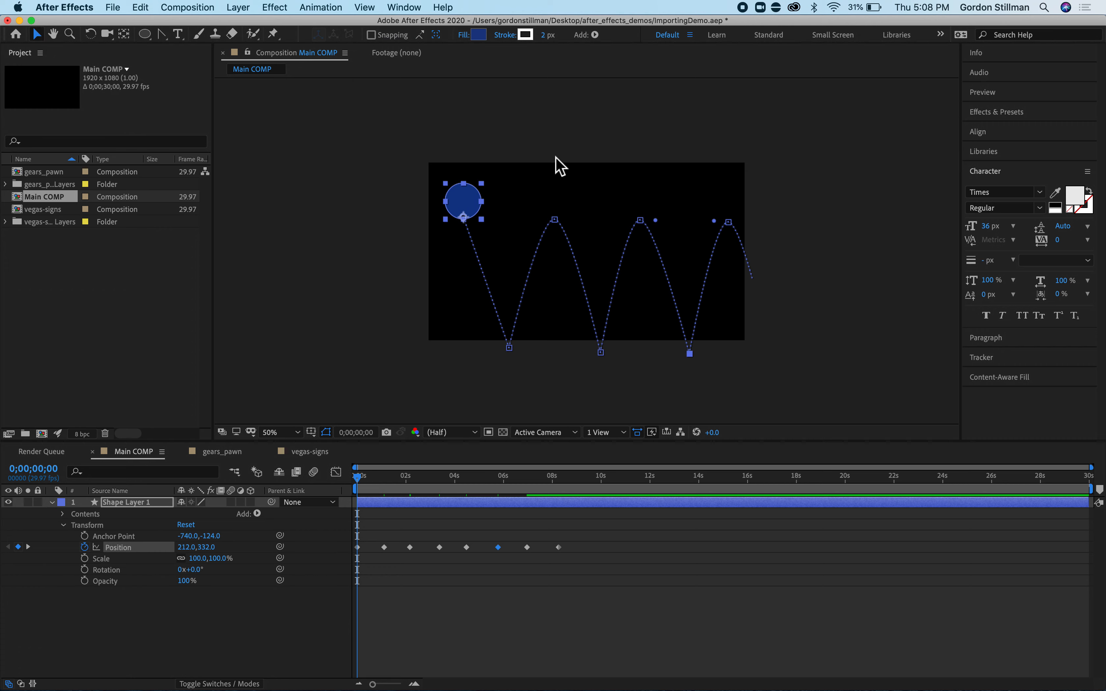
pyautogui.click(555, 220)
pyautogui.moveTo(571, 222); pyautogui.dragTo(523, 219)
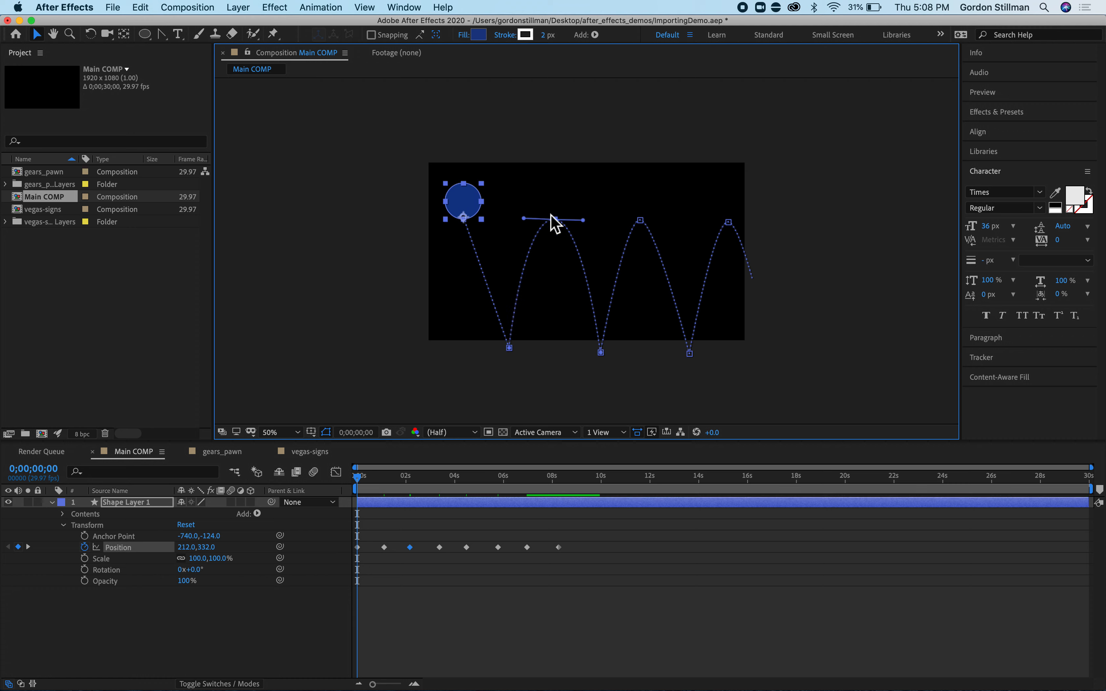
# Widen the curves of the motion path's second and third upper peaks by lengthening their direction handles.
pyautogui.click(636, 220)
pyautogui.moveTo(626, 220); pyautogui.dragTo(669, 221)
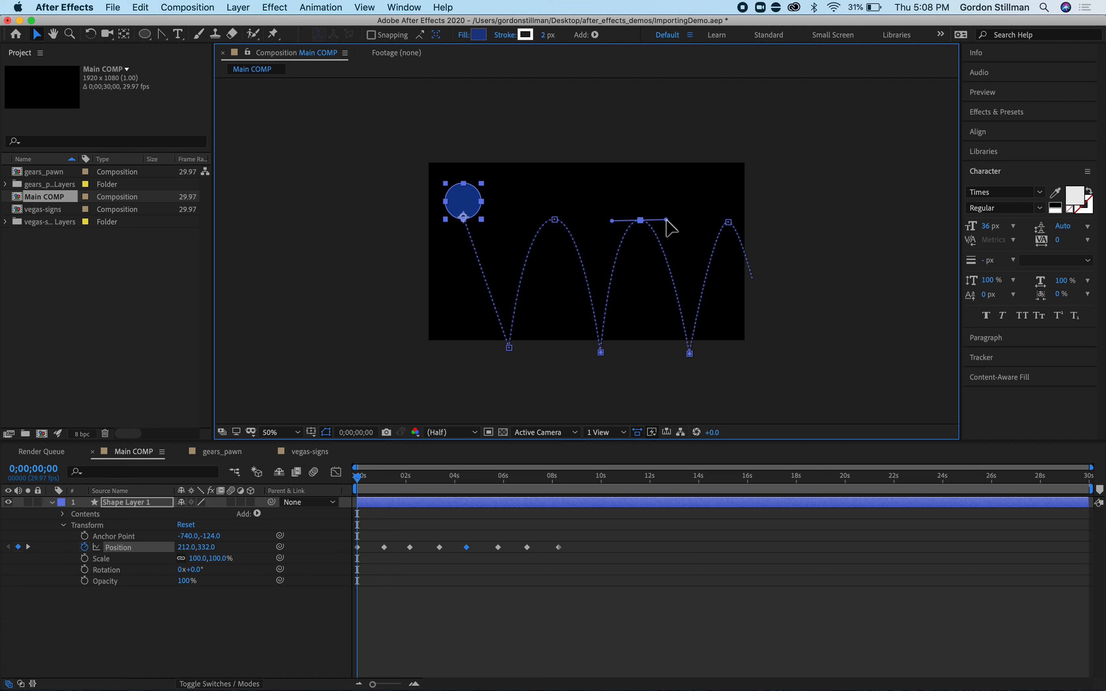
pyautogui.moveTo(714, 221); pyautogui.dragTo(758, 224)
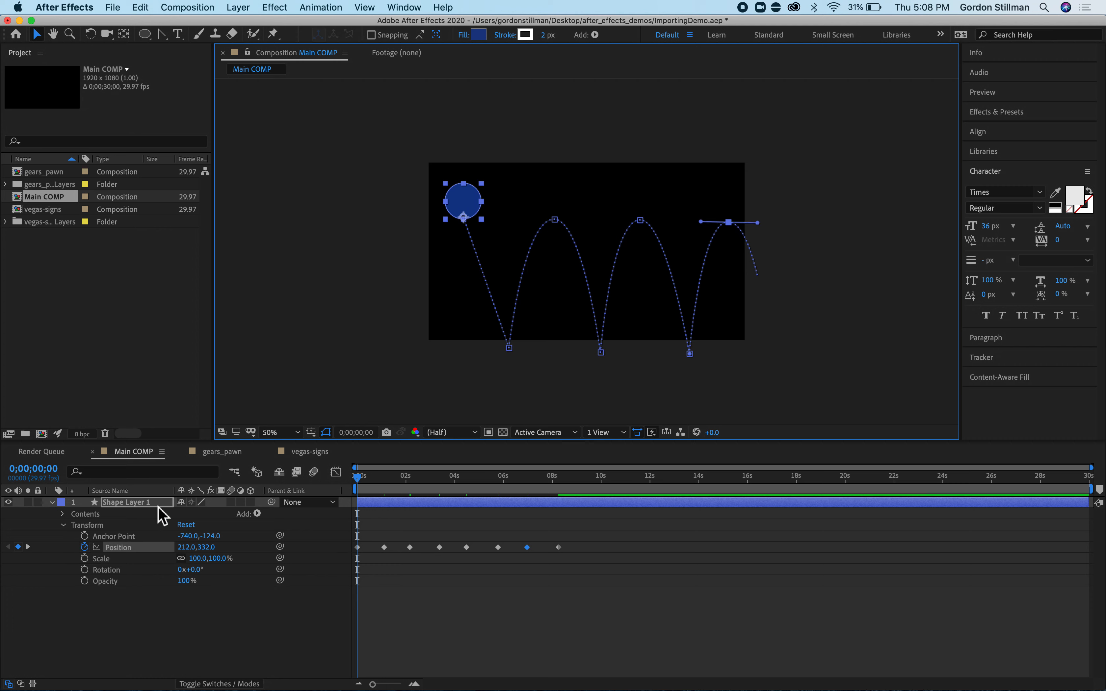
# Preview the reshaped bounce path from the first frame, check the final keyframe at 0;00;08;08, and return to the start.
pyautogui.click(359, 480)
pyautogui.press('space')
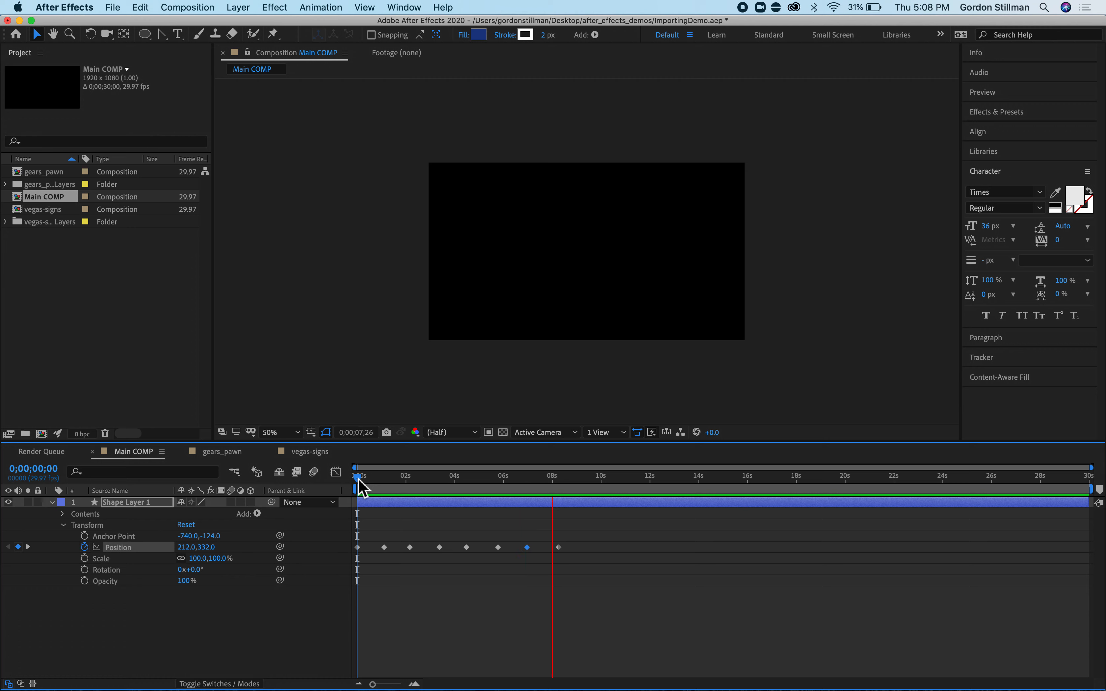
pyautogui.press('space')
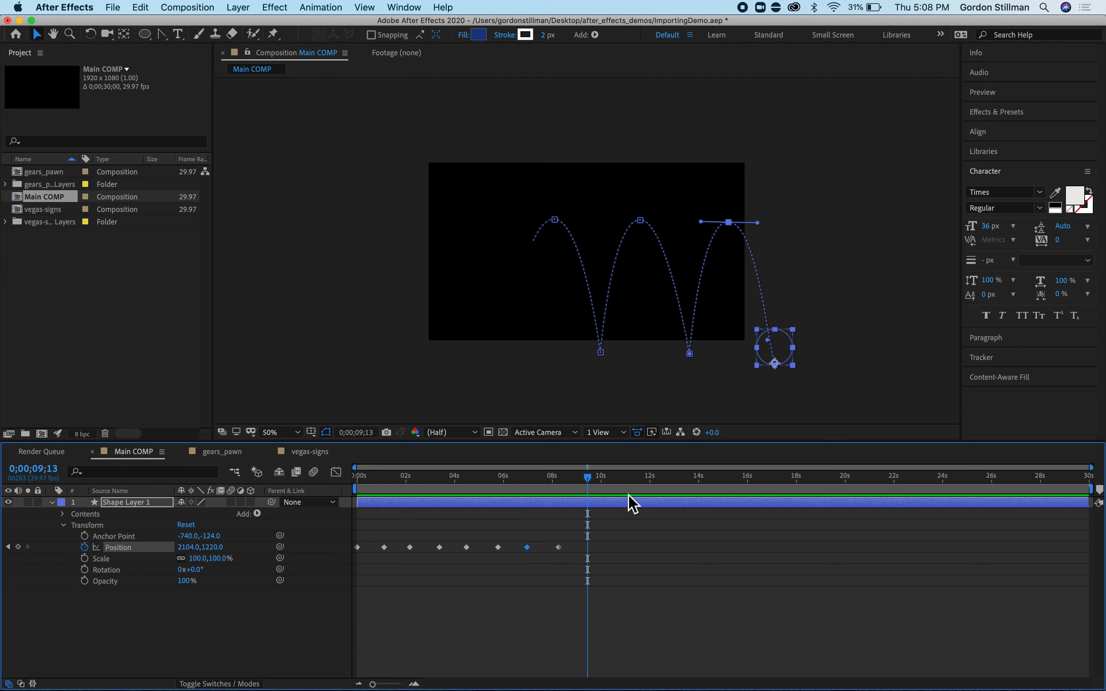
pyautogui.moveTo(588, 479); pyautogui.dragTo(560, 523)
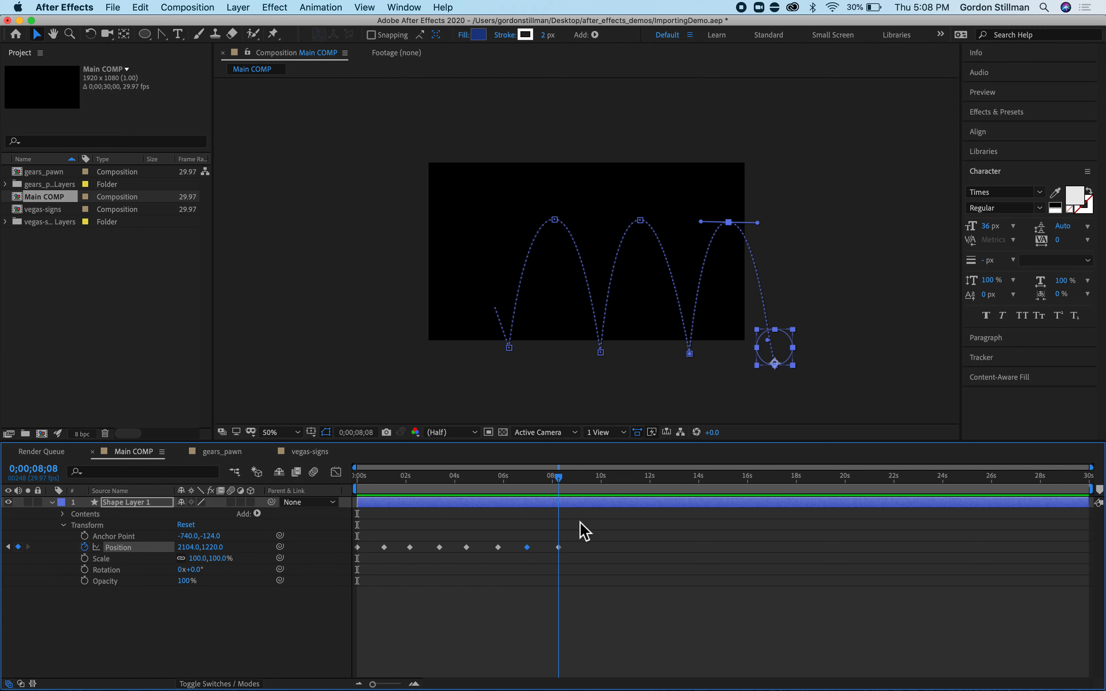
pyautogui.press('Home')
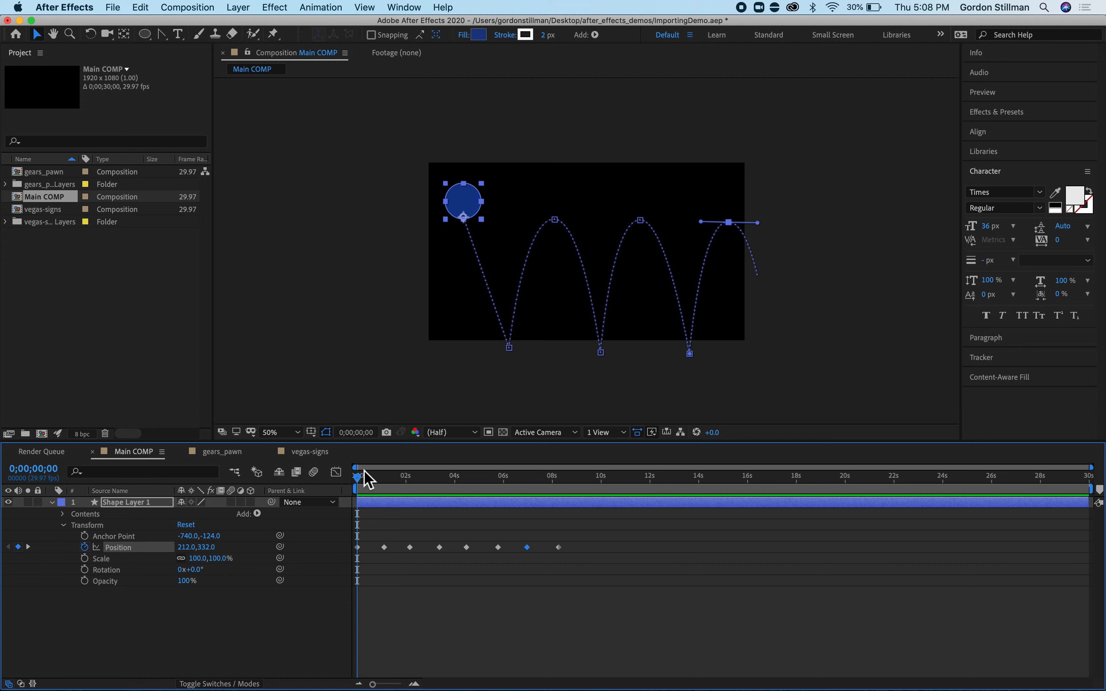
# At the first bounce, 0;00;01;03, start Scale keyframing and squash the circle to 121% wide and 80% high.
pyautogui.moveTo(371, 486); pyautogui.dragTo(384, 487)
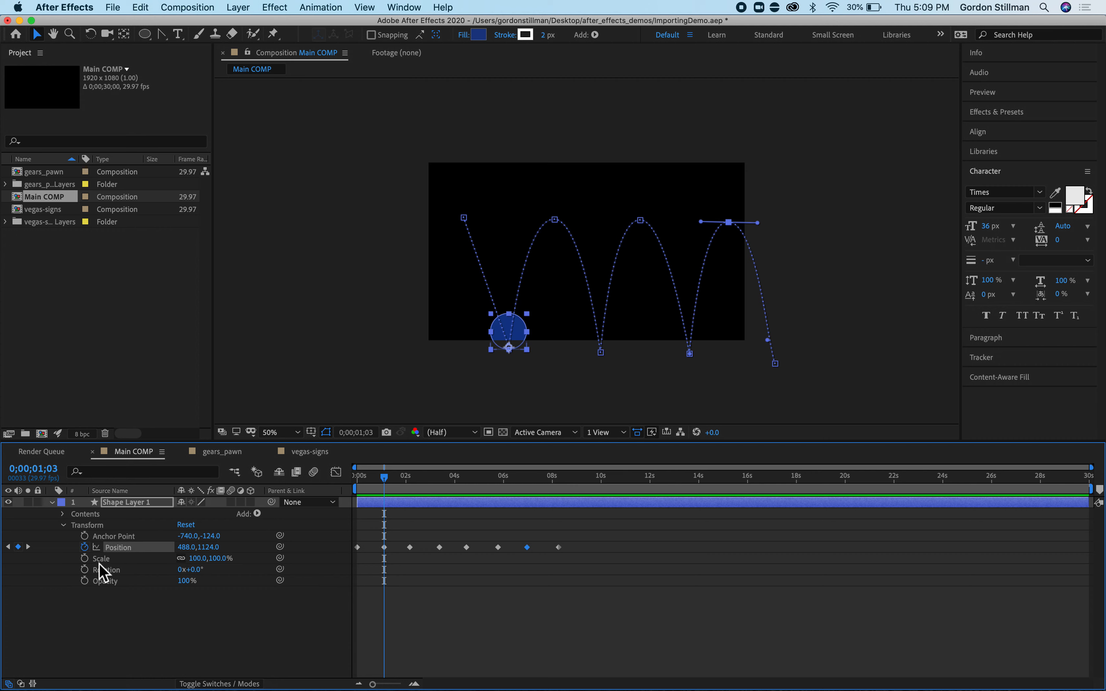
pyautogui.click(86, 560)
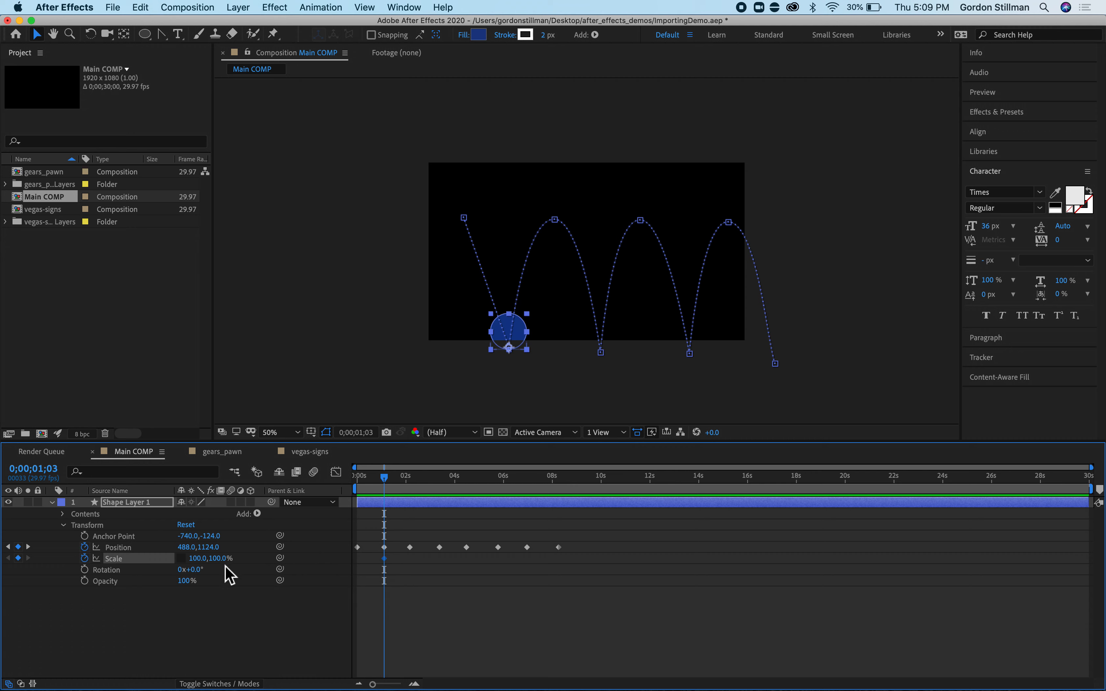
pyautogui.moveTo(220, 562); pyautogui.dragTo(211, 562)
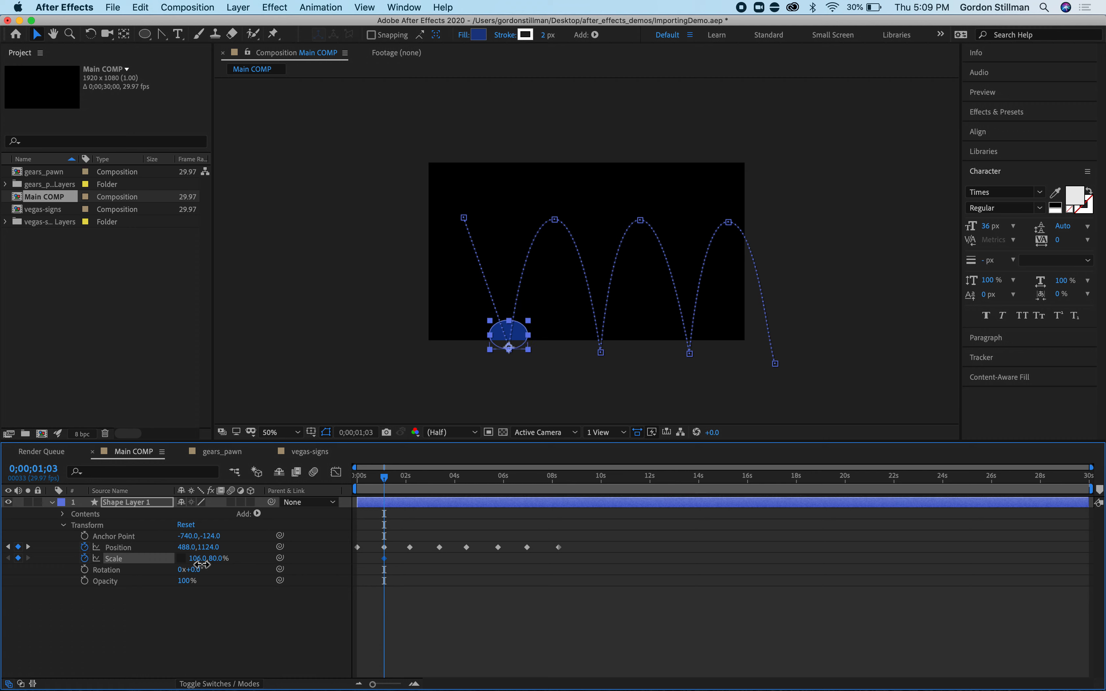
pyautogui.moveTo(206, 565); pyautogui.dragTo(210, 565)
# Keyframe the circle's Scale at 100, 100% on both sides of the first squash, at 0;00;01;00 and 0;00;01;05.
pyautogui.moveTo(383, 481)
pyautogui.mouseDown()
pyautogui.moveTo(341, 485)
pyautogui.moveTo(465, 486)
pyautogui.moveTo(380, 484)
pyautogui.mouseUp()
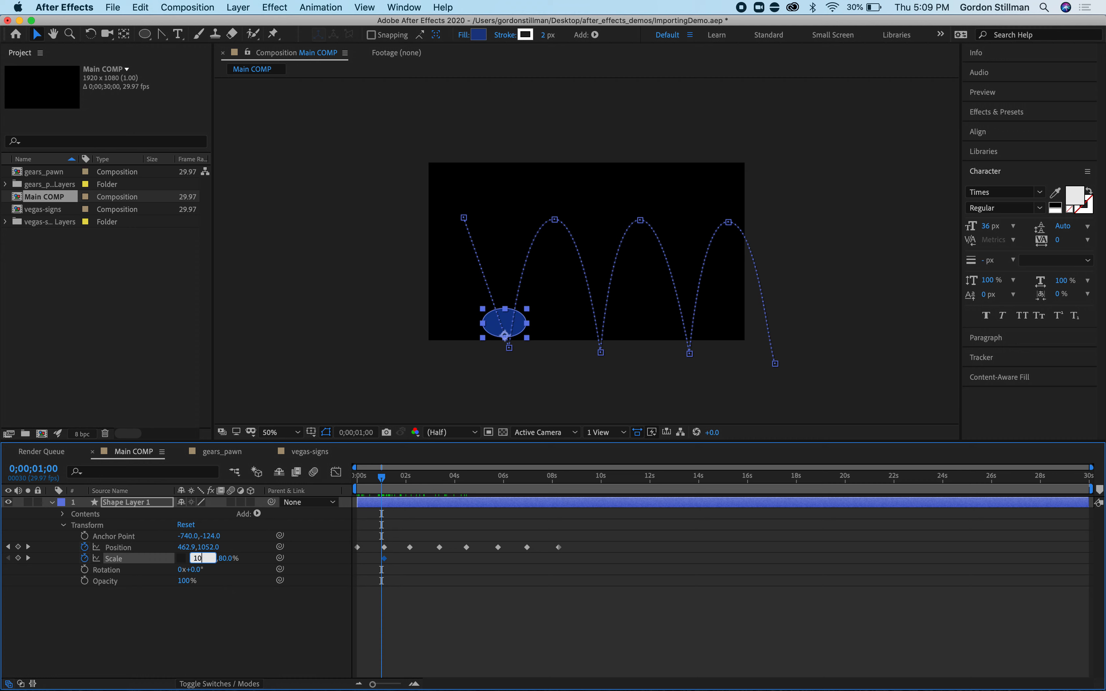
pyautogui.write('100')
pyautogui.press('Tab')
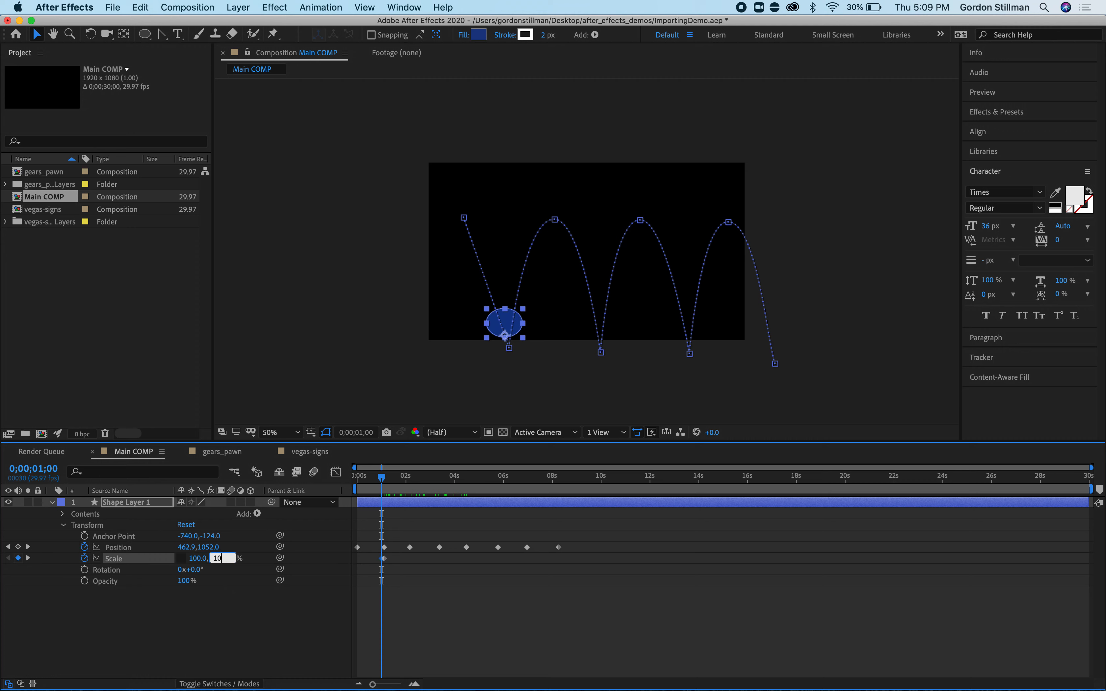
pyautogui.press('Return')
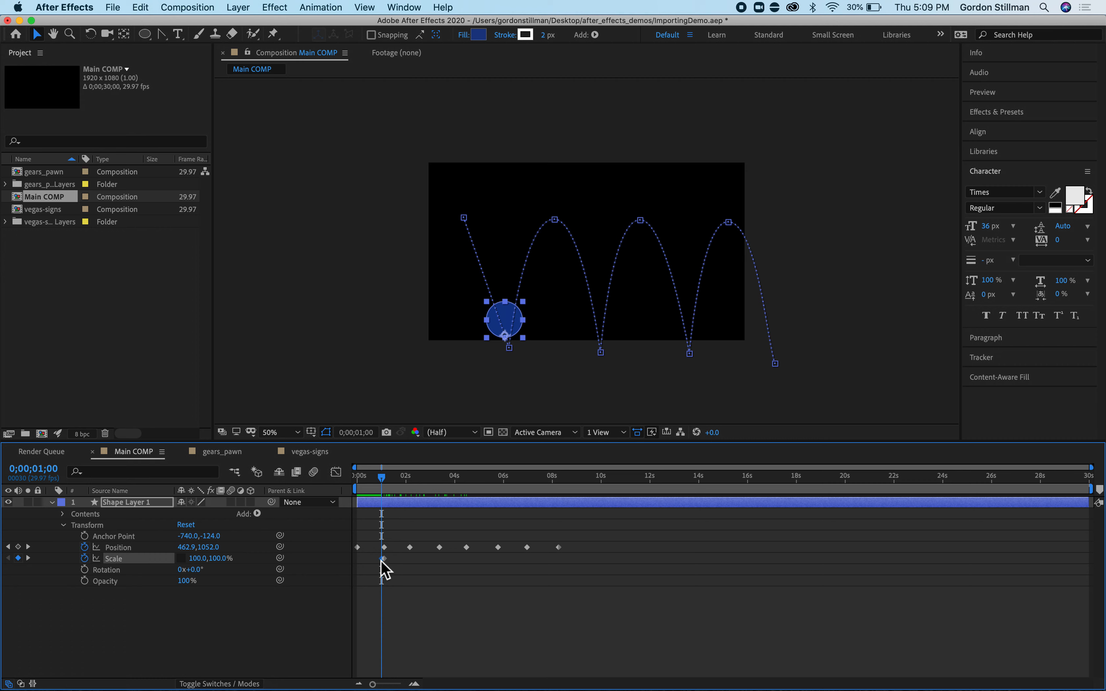
pyautogui.click(387, 483)
pyautogui.press('pagedown')
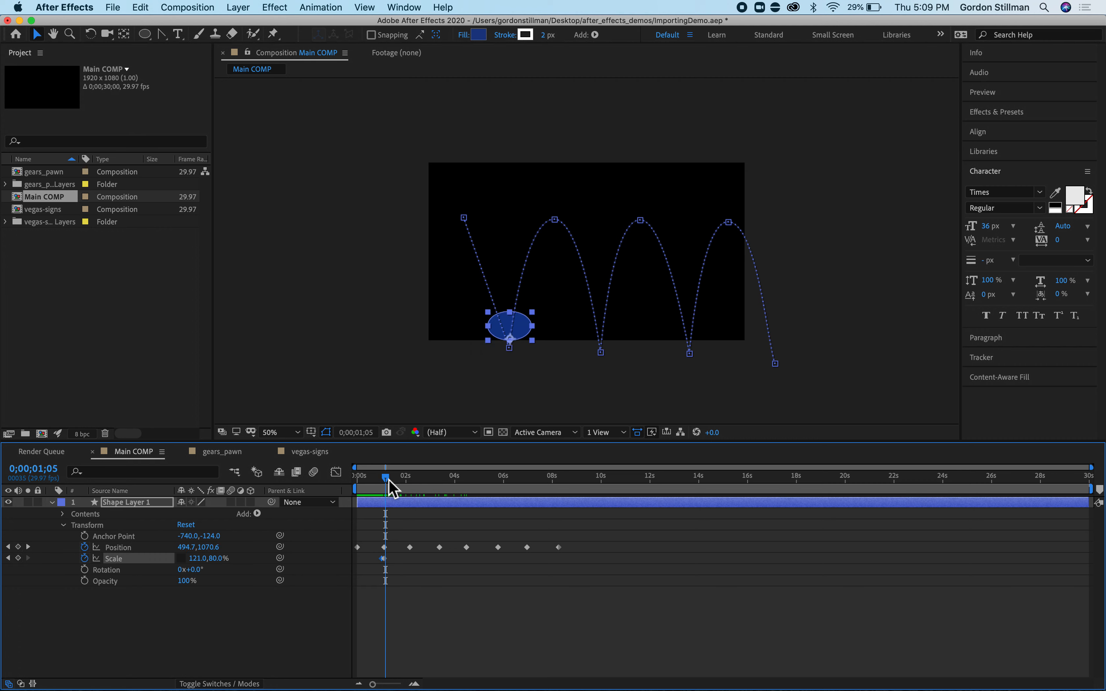
pyautogui.press('pageup')
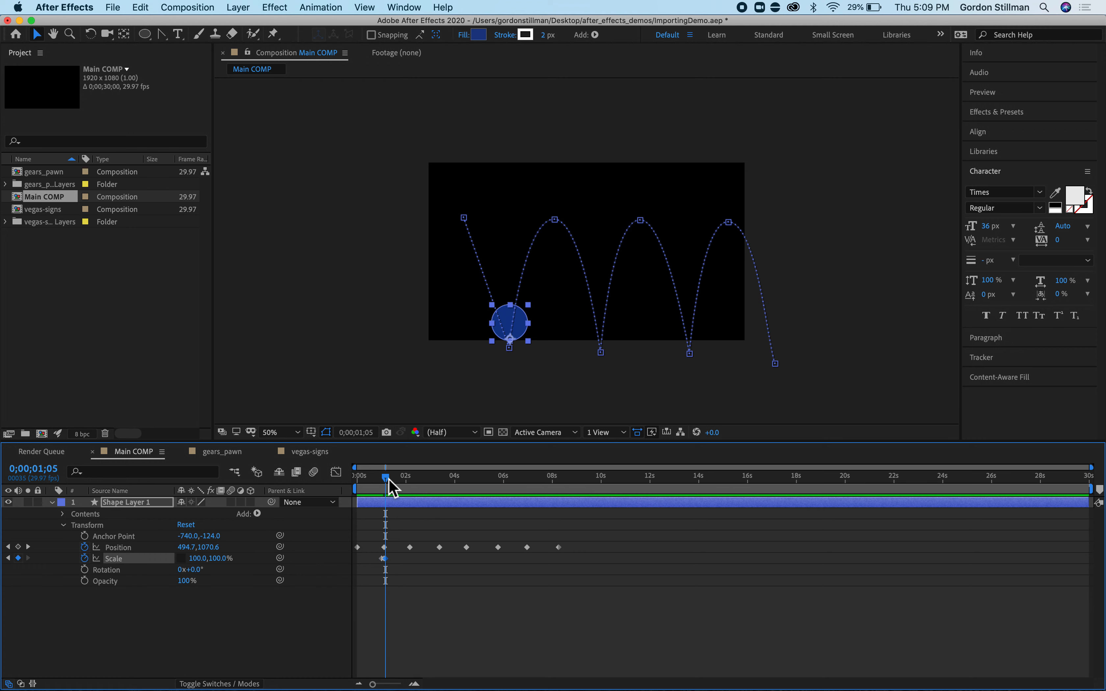
# Preview the squash on the first bounce from the start of the composition.
pyautogui.moveTo(385, 478); pyautogui.dragTo(336, 482)
pyautogui.press('space')
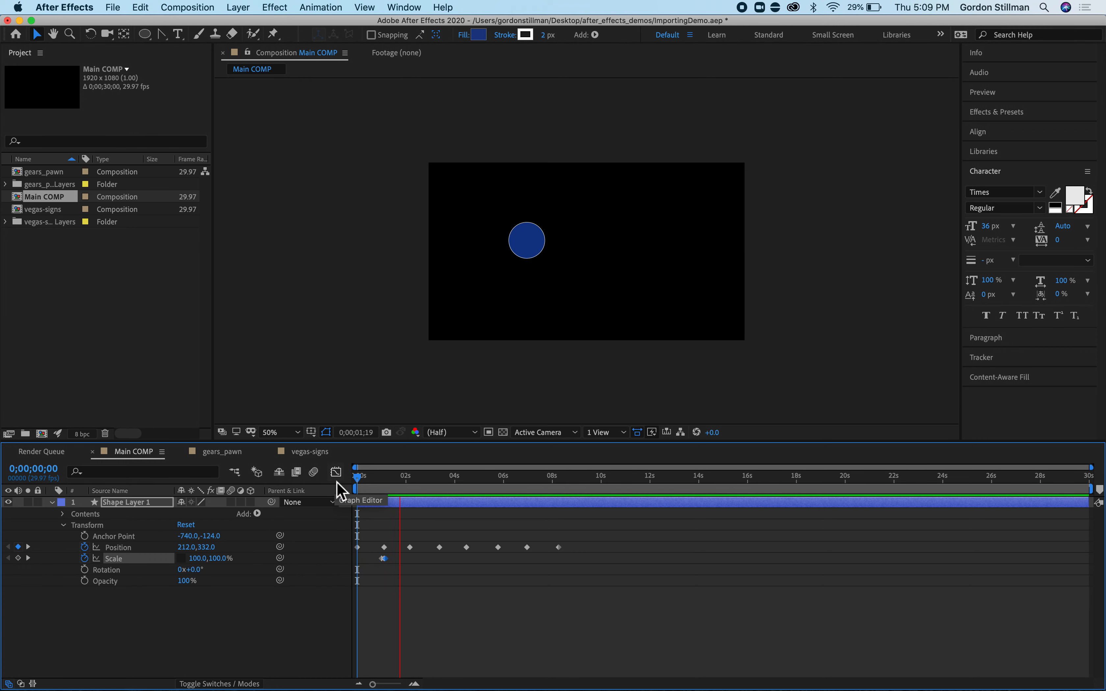
pyautogui.press('space')
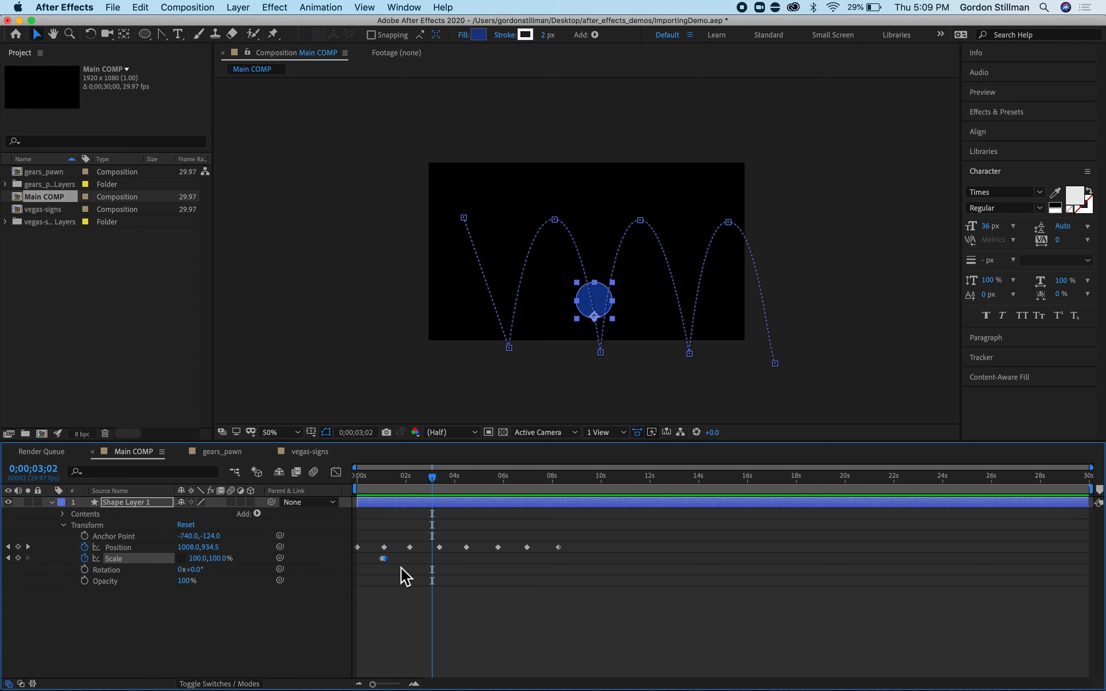
# Copy the first bounce's three Scale keyframes to the second bounce, starting at 0;00;03;11.
pyautogui.moveTo(394, 557); pyautogui.dragTo(375, 565)
pyautogui.moveTo(433, 481); pyautogui.dragTo(439, 485)
pyautogui.hotkey('alt', 'shift', 's')
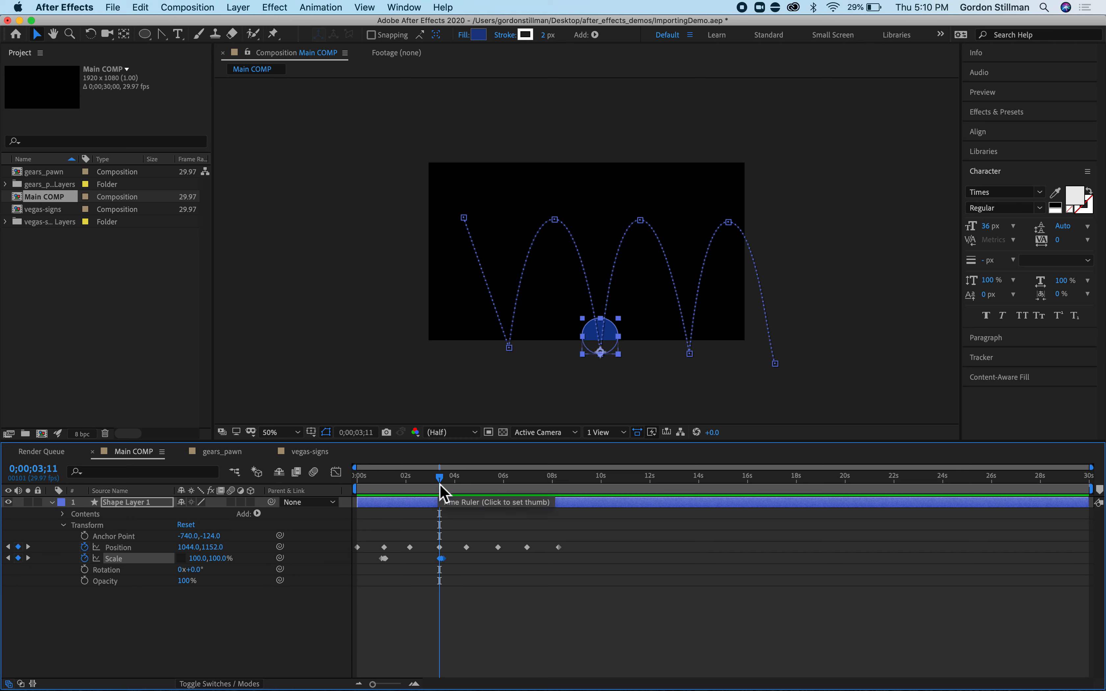
# Paste the same three Scale keyframes at the third bounce and preview the animation from the first frame.
pyautogui.moveTo(440, 485); pyautogui.dragTo(351, 485)
pyautogui.hotkey('alt', 'shift', 's')
pyautogui.press('space')
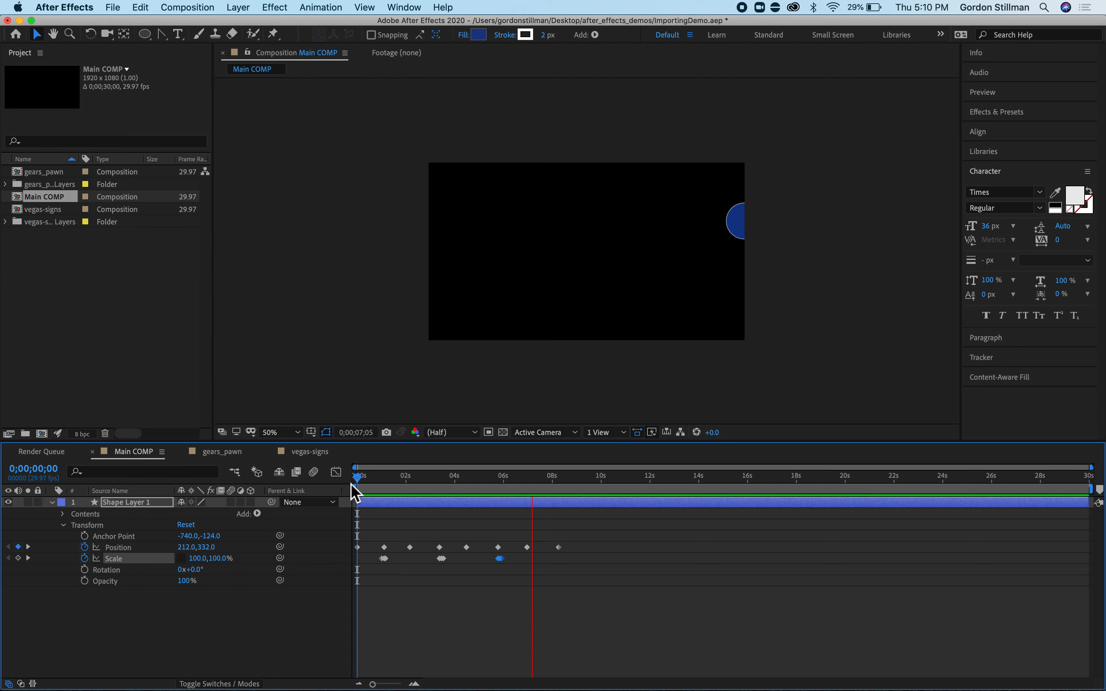
pyautogui.press('space')
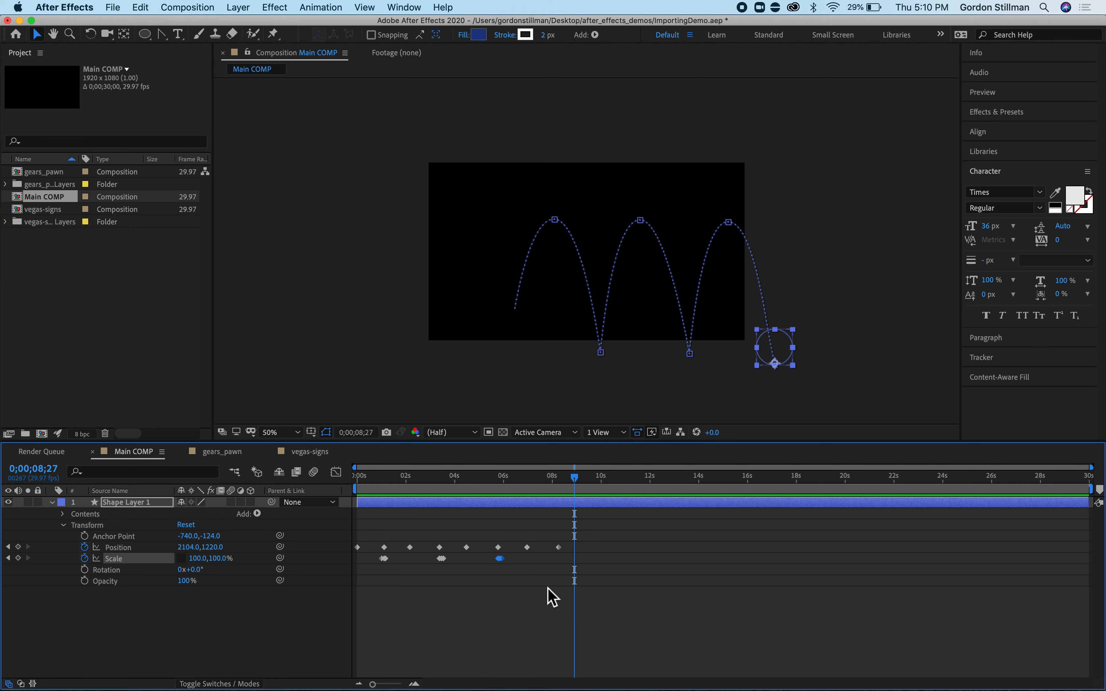
# Shift the third bounce's three Scale keyframes earlier so the squash aligns with its Position keyframe, and preview that bounce.
pyautogui.moveTo(513, 564); pyautogui.dragTo(493, 556)
pyautogui.click(414, 684)
pyautogui.click(414, 684)
pyautogui.moveTo(518, 483); pyautogui.dragTo(568, 508)
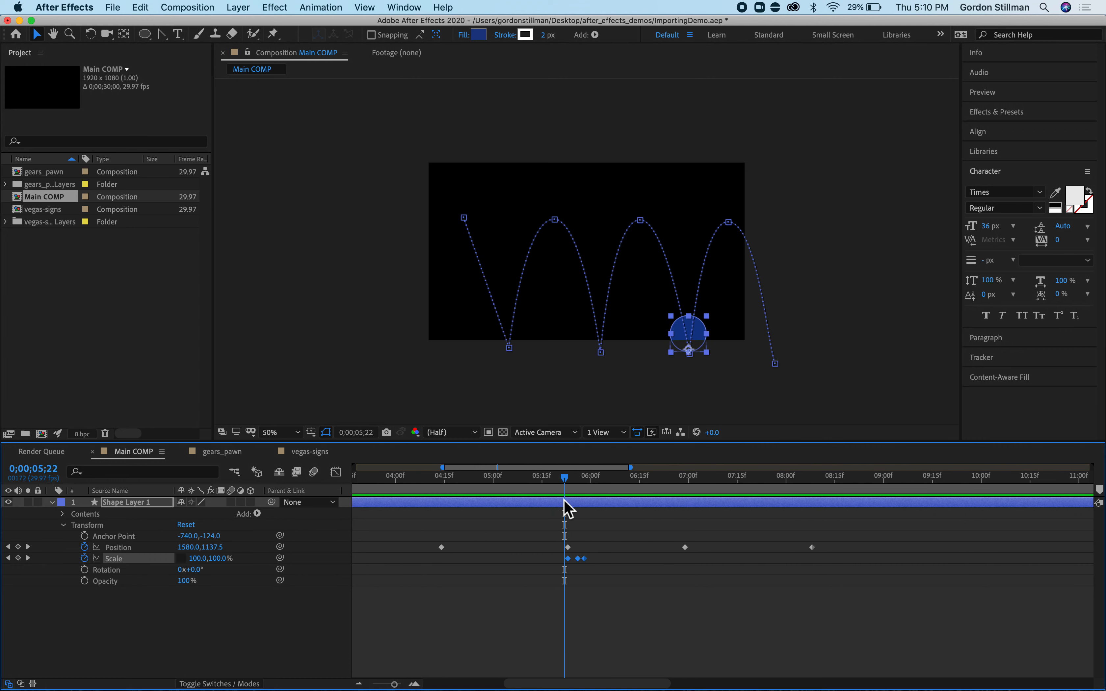
pyautogui.moveTo(578, 559); pyautogui.dragTo(568, 560)
pyautogui.moveTo(566, 490); pyautogui.dragTo(544, 488)
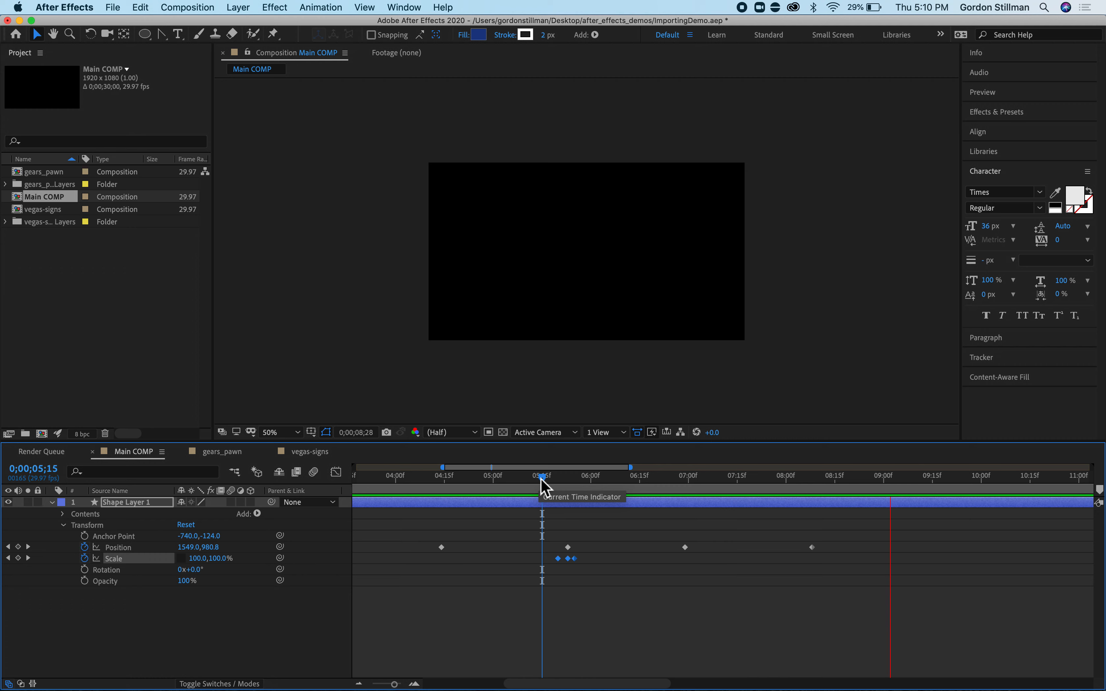
pyautogui.press('space')
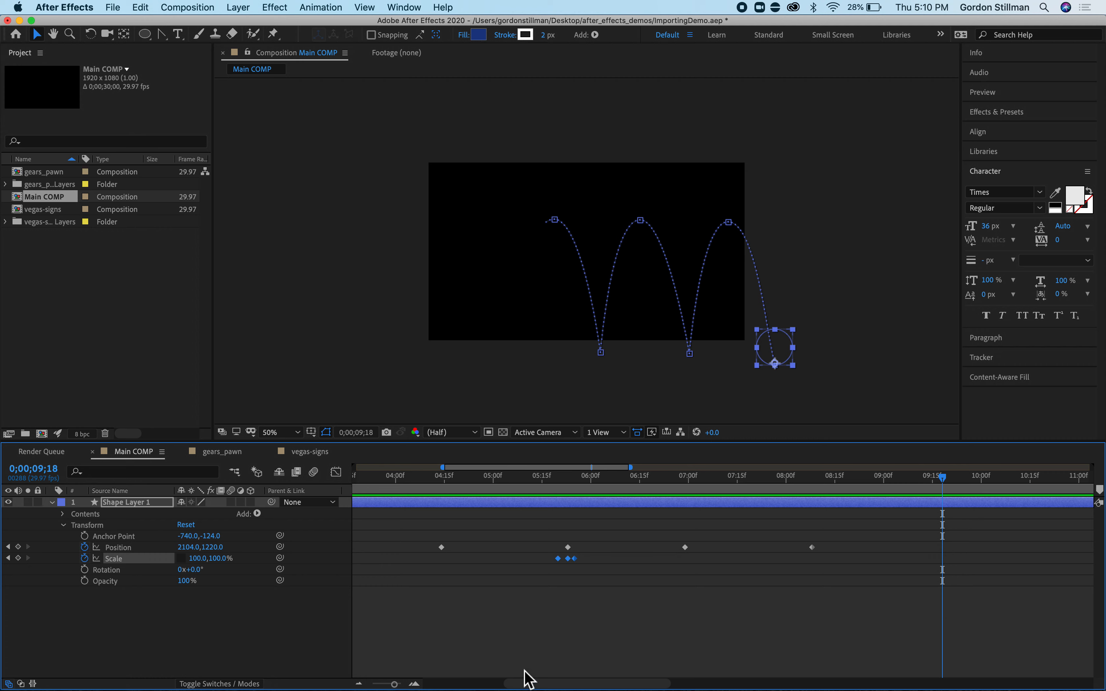
# Apply Easy Ease to the first Position keyframe at the start of the composition.
pyautogui.moveTo(571, 679); pyautogui.dragTo(390, 673)
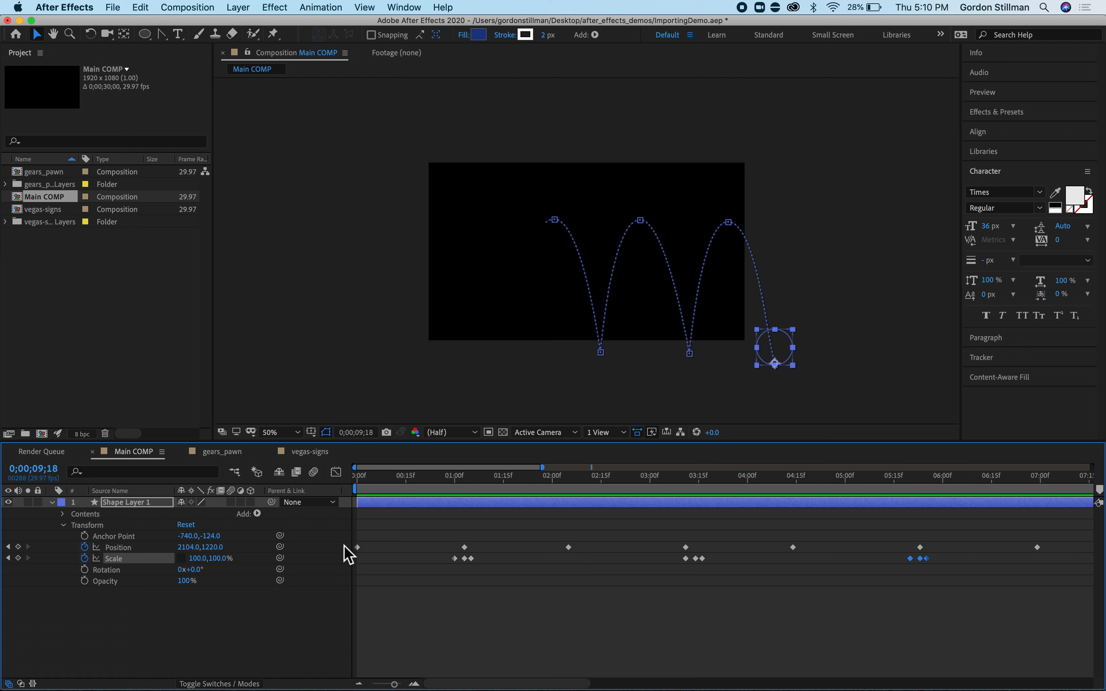
pyautogui.click(358, 548)
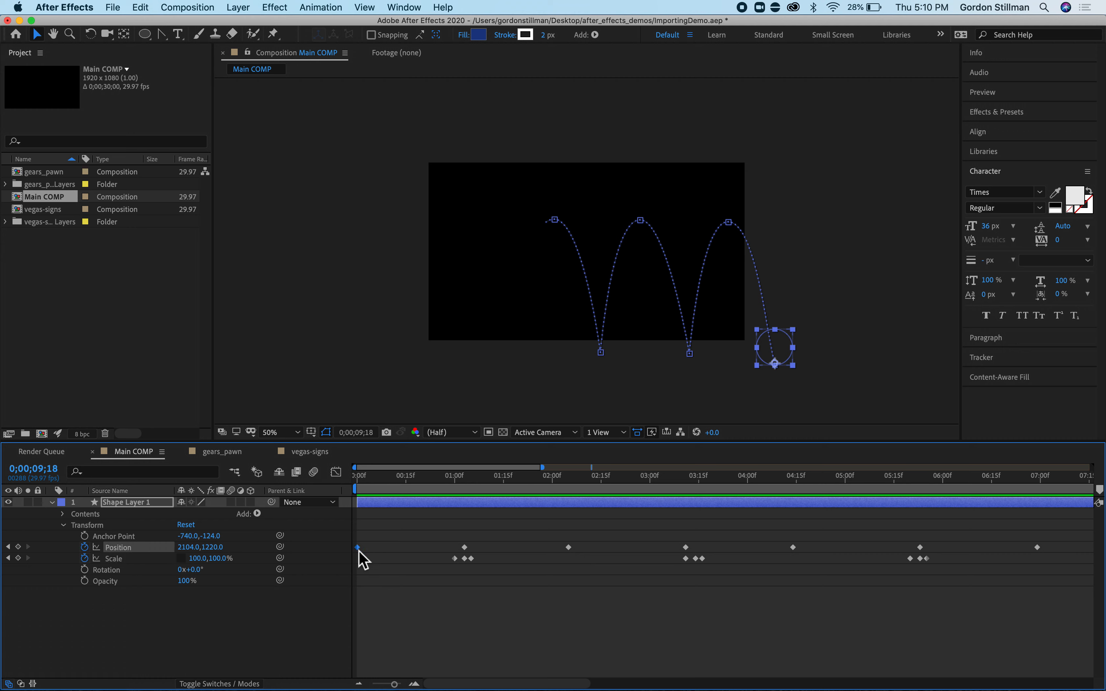
pyautogui.rightClick(359, 551)
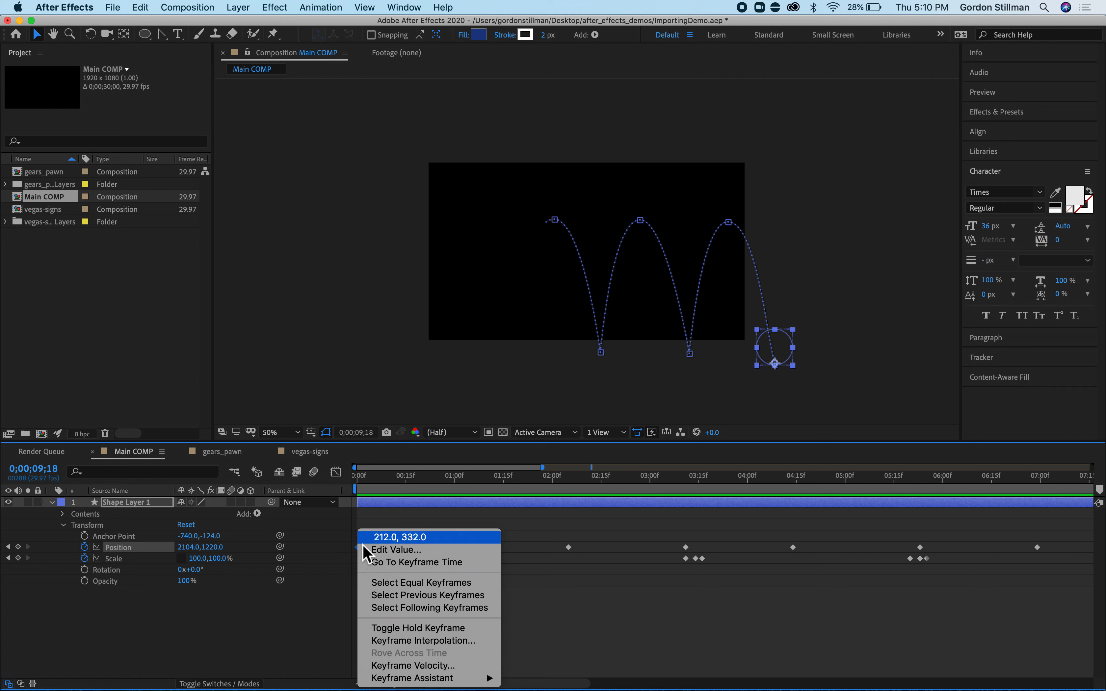
pyautogui.moveTo(459, 684)
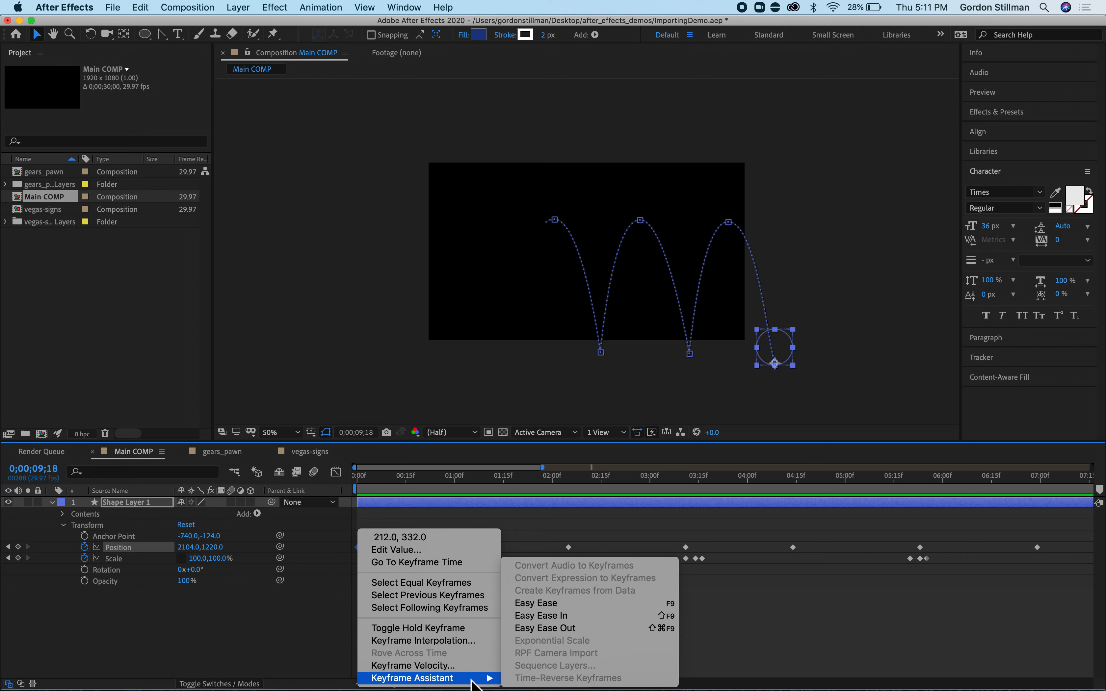
pyautogui.click(567, 603)
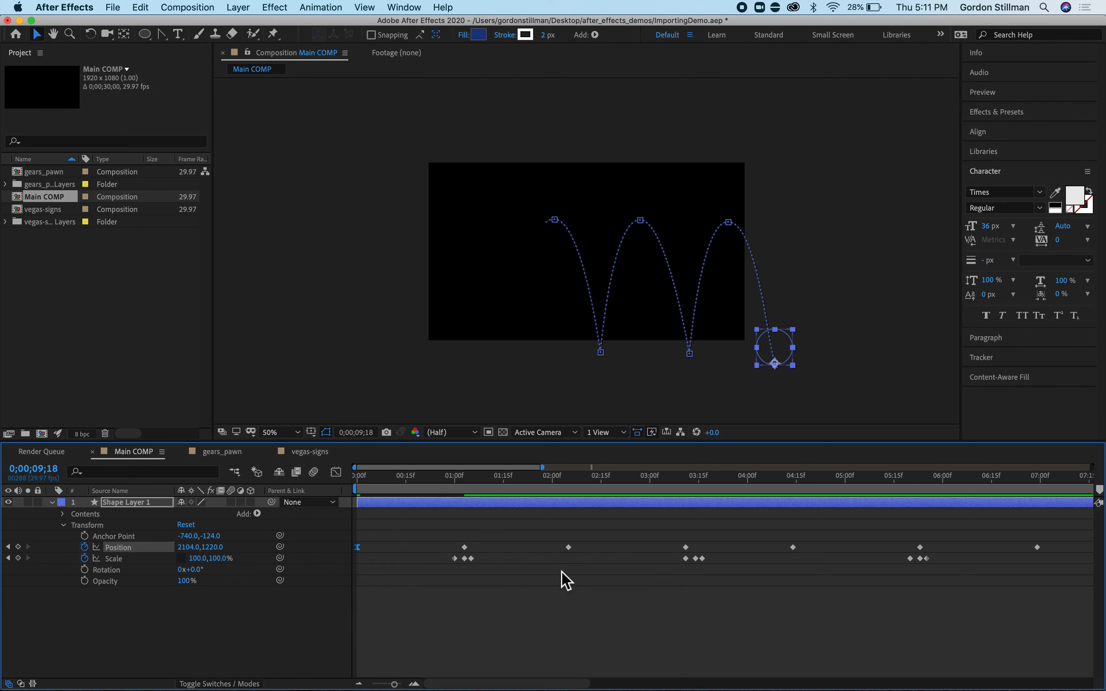
# Apply Easy Ease to the Position keyframes of the first two upper peaks and preview the animation from the first frame.
pyautogui.rightClick(569, 548)
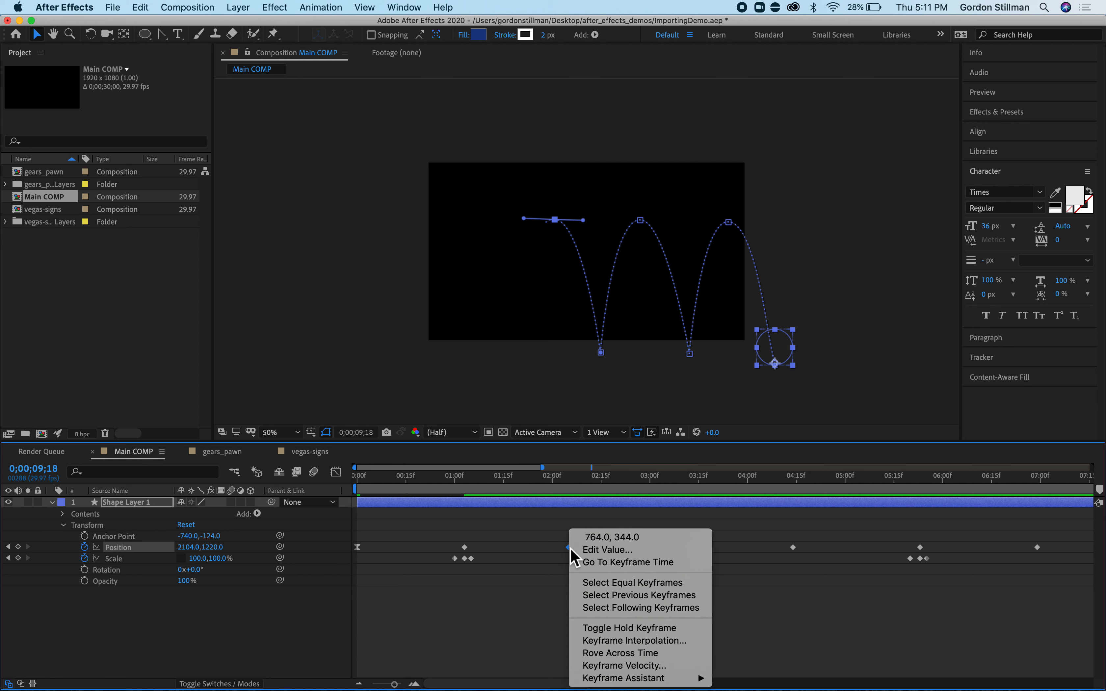
pyautogui.moveTo(642, 682)
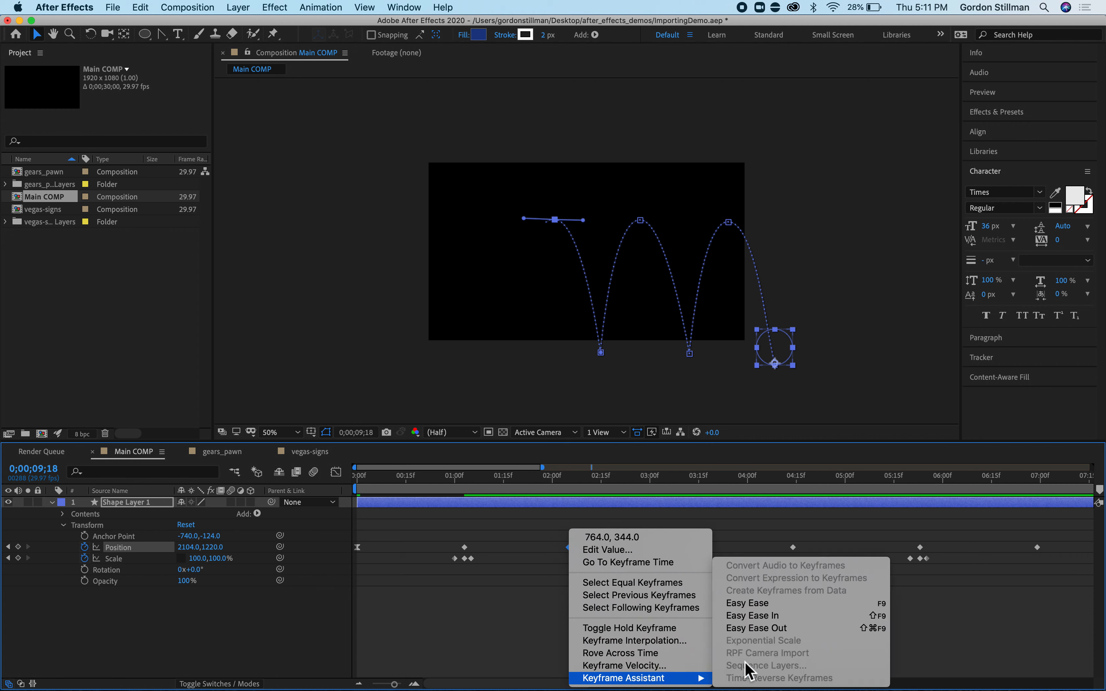
pyautogui.click(772, 605)
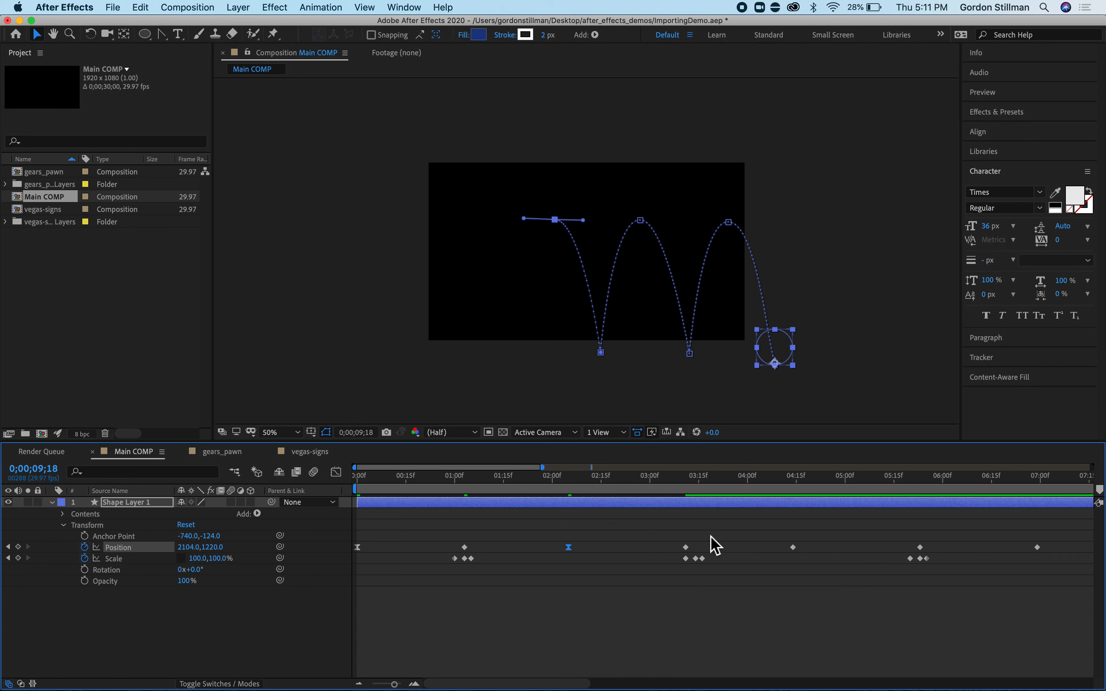
pyautogui.click(794, 547)
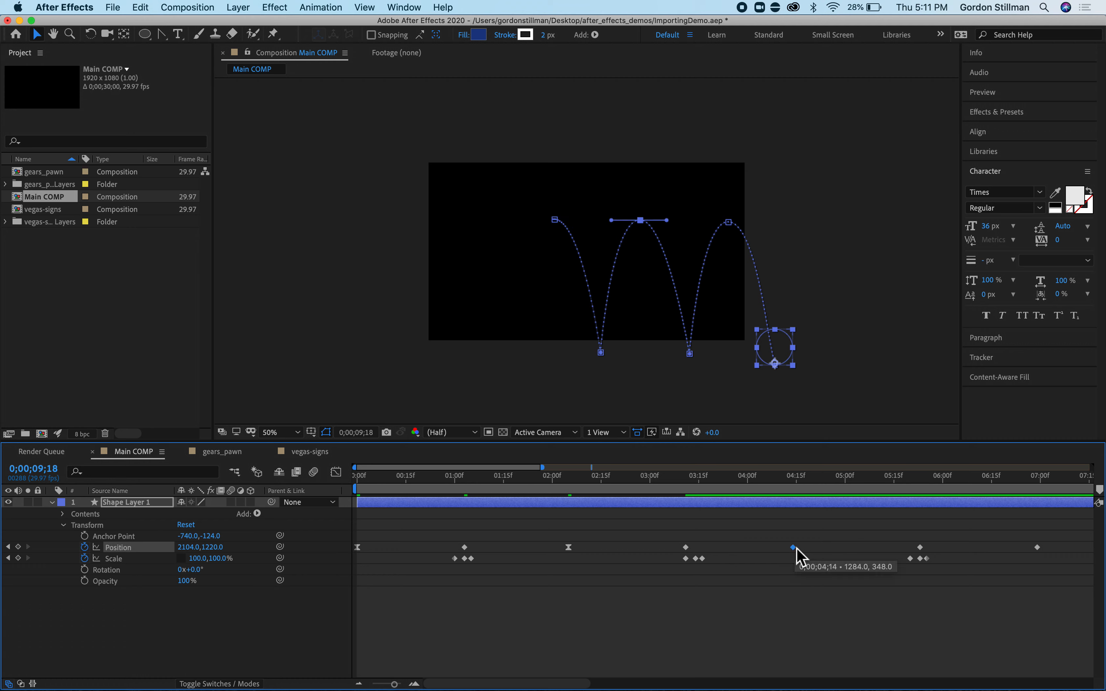
pyautogui.rightClick(796, 548)
pyautogui.moveTo(851, 679)
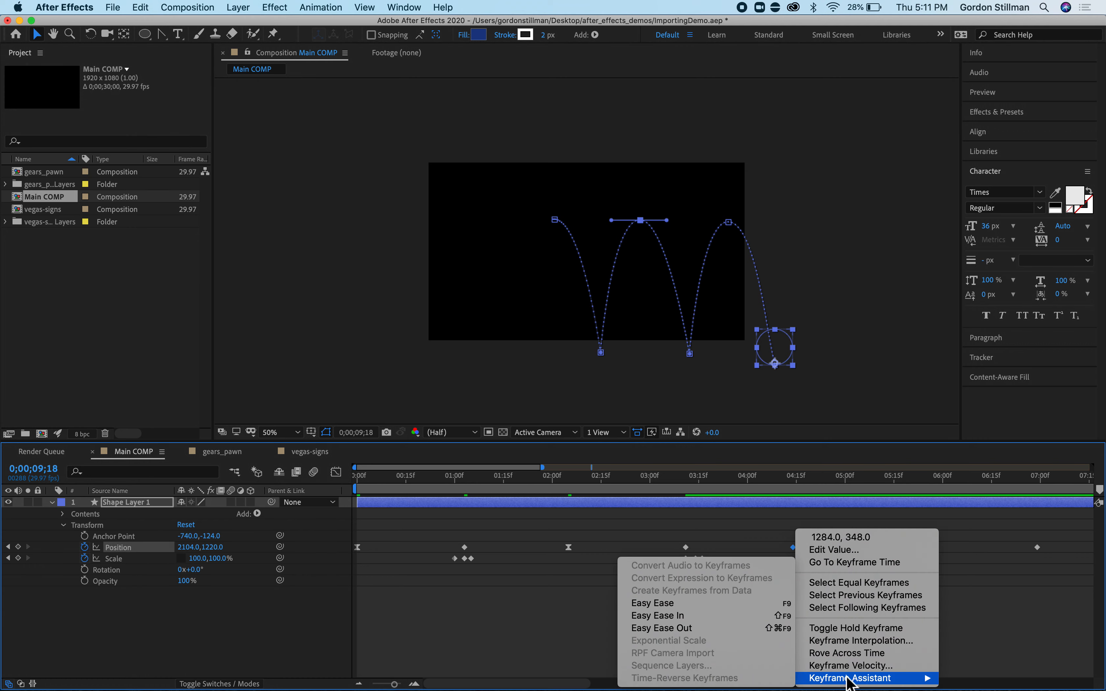
pyautogui.click(724, 604)
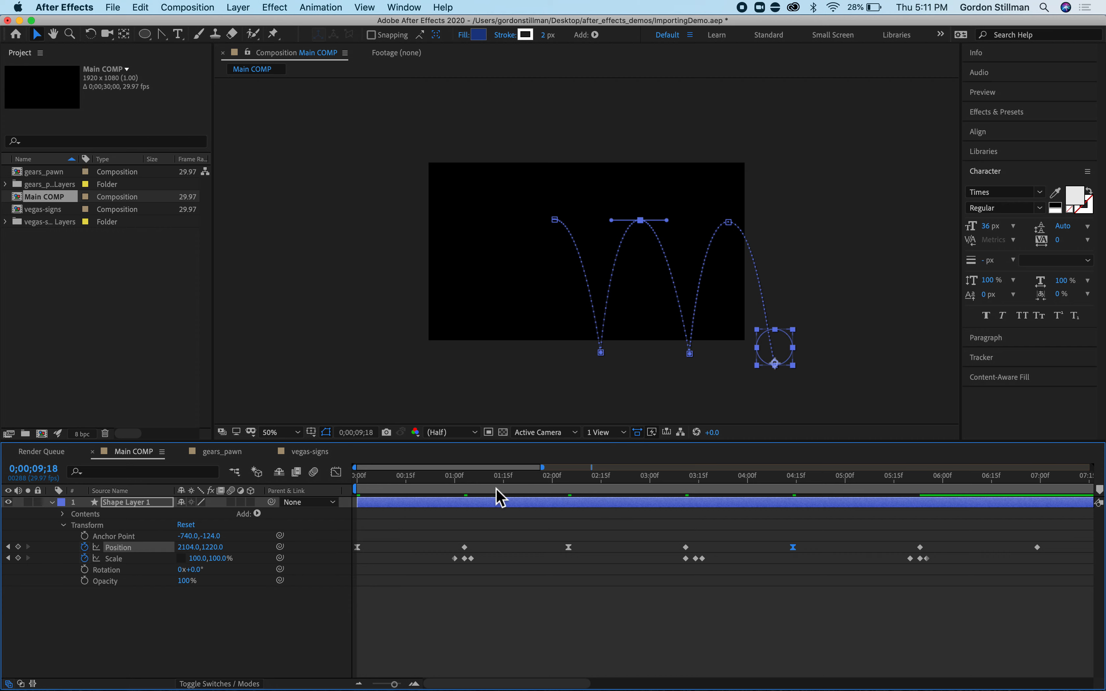
pyautogui.moveTo(618, 473); pyautogui.dragTo(311, 492)
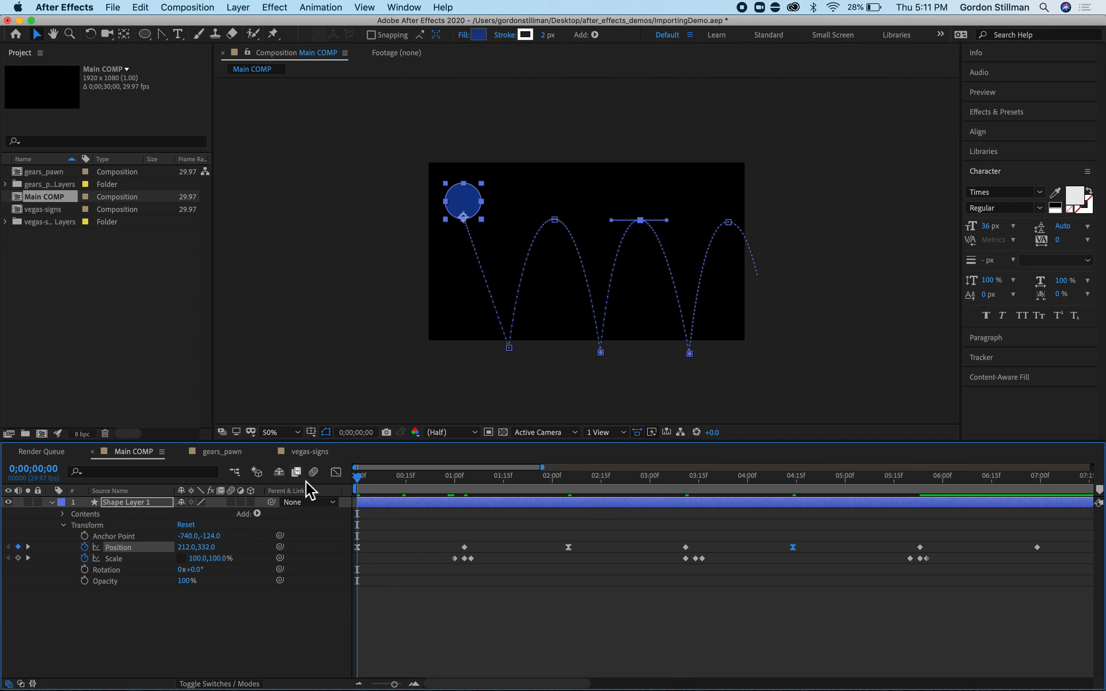
pyautogui.press('space')
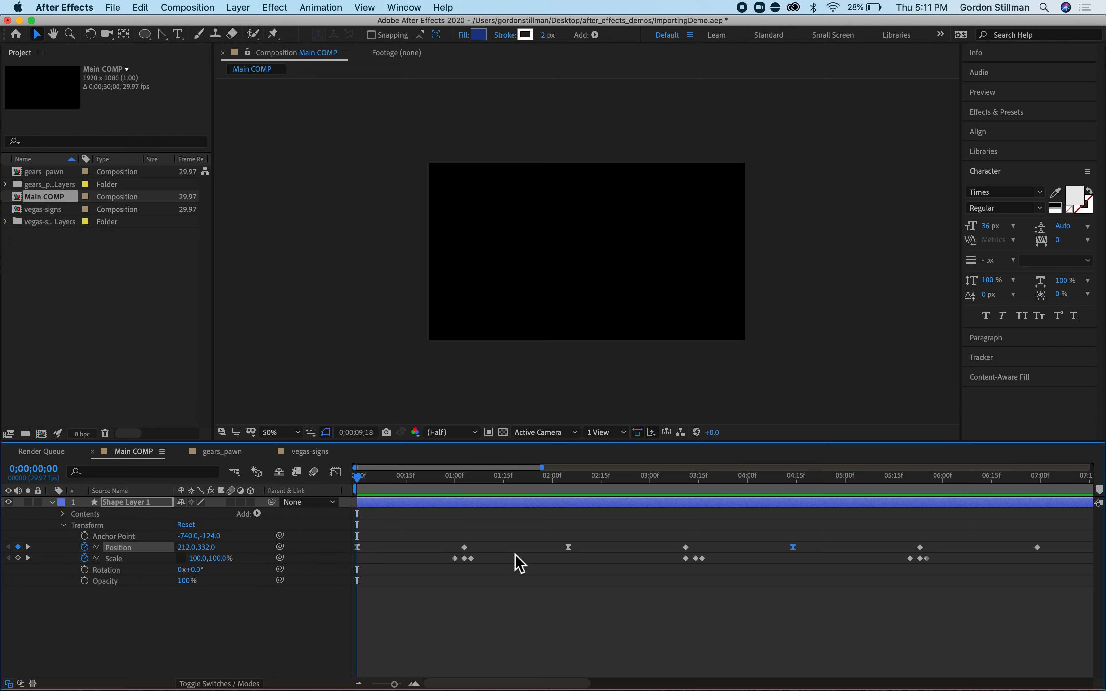
# Apply Easy Ease to the Position keyframe of the third upper peak, near the seven-second mark.
pyautogui.moveTo(1039, 548)
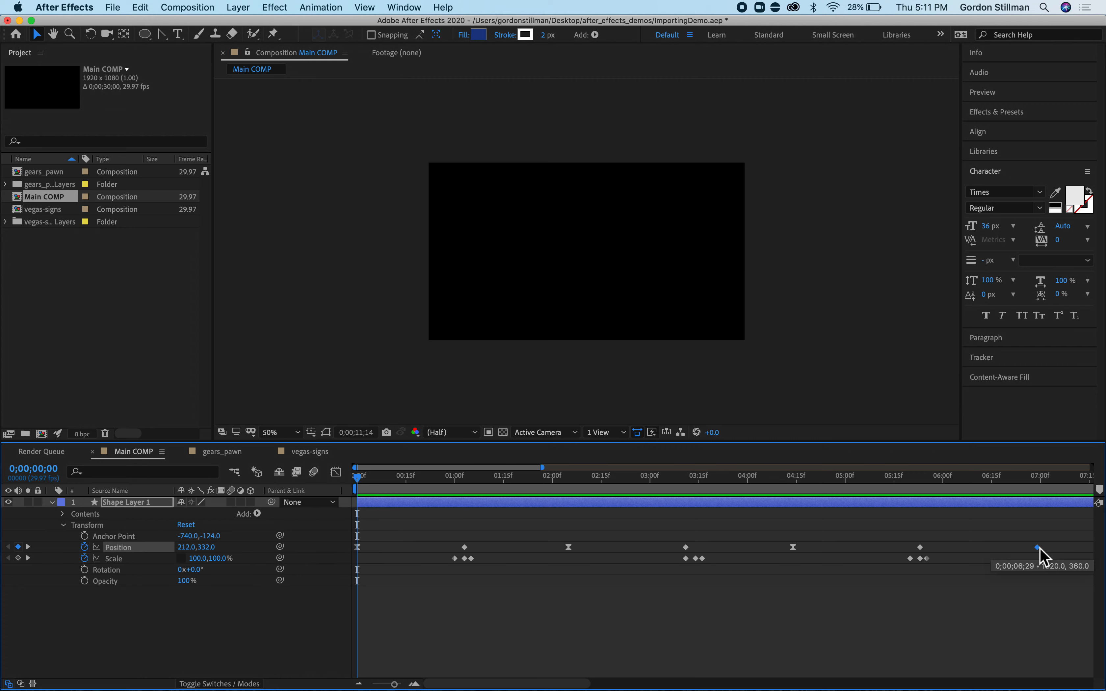
pyautogui.rightClick(1039, 547)
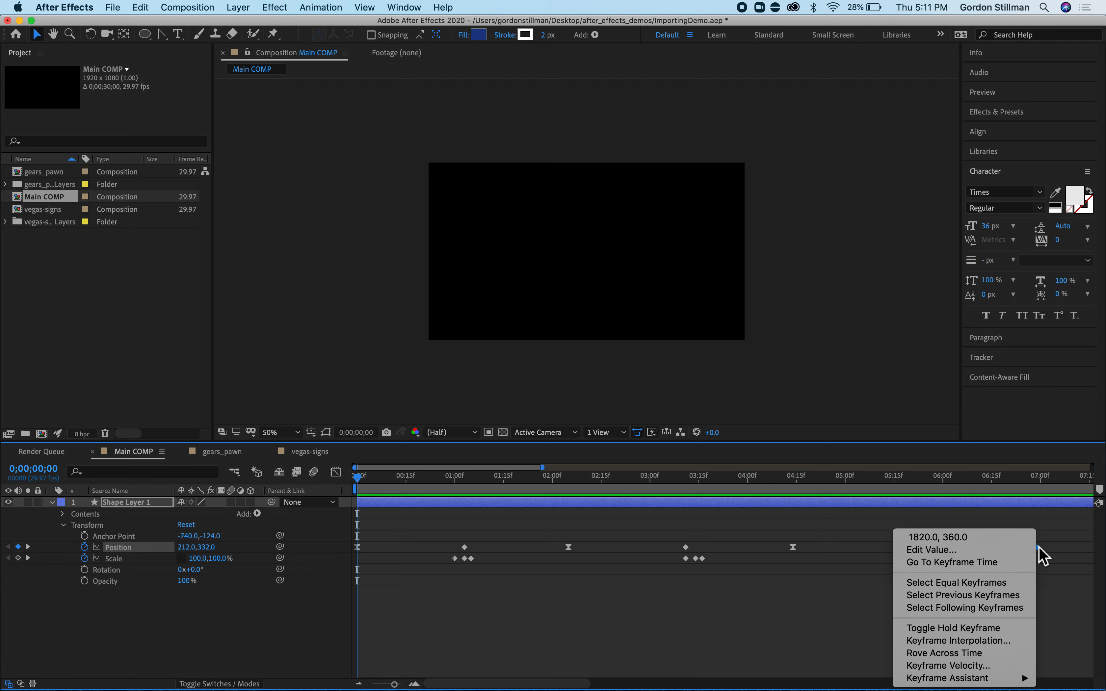
pyautogui.moveTo(1000, 681)
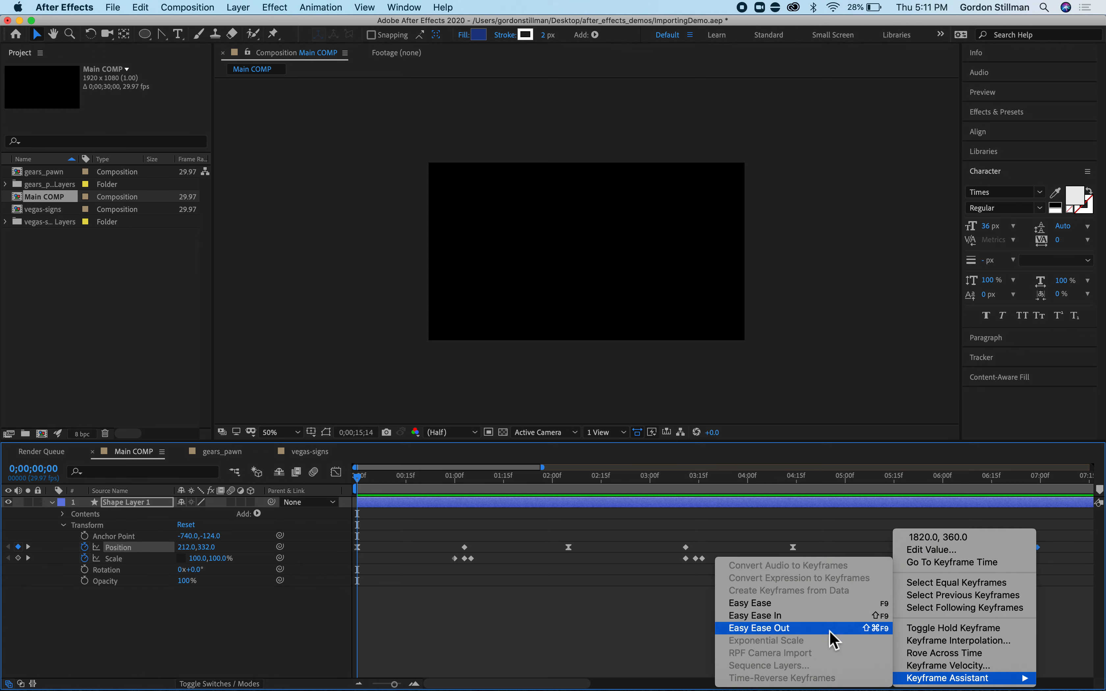
pyautogui.click(820, 604)
pyautogui.press('space')
pyautogui.press('space')
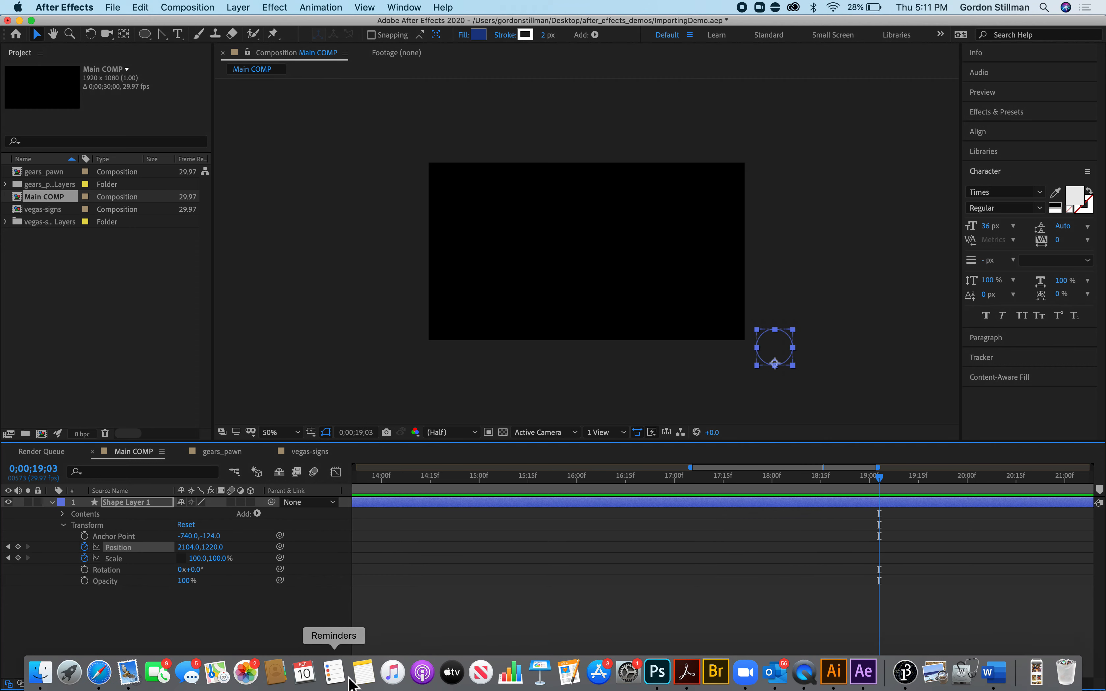
# Fit the full 30-second composition in the timeline and preview the eased bounces from the first frame until the circle has exited.
pyautogui.click(359, 685)
pyautogui.click(359, 684)
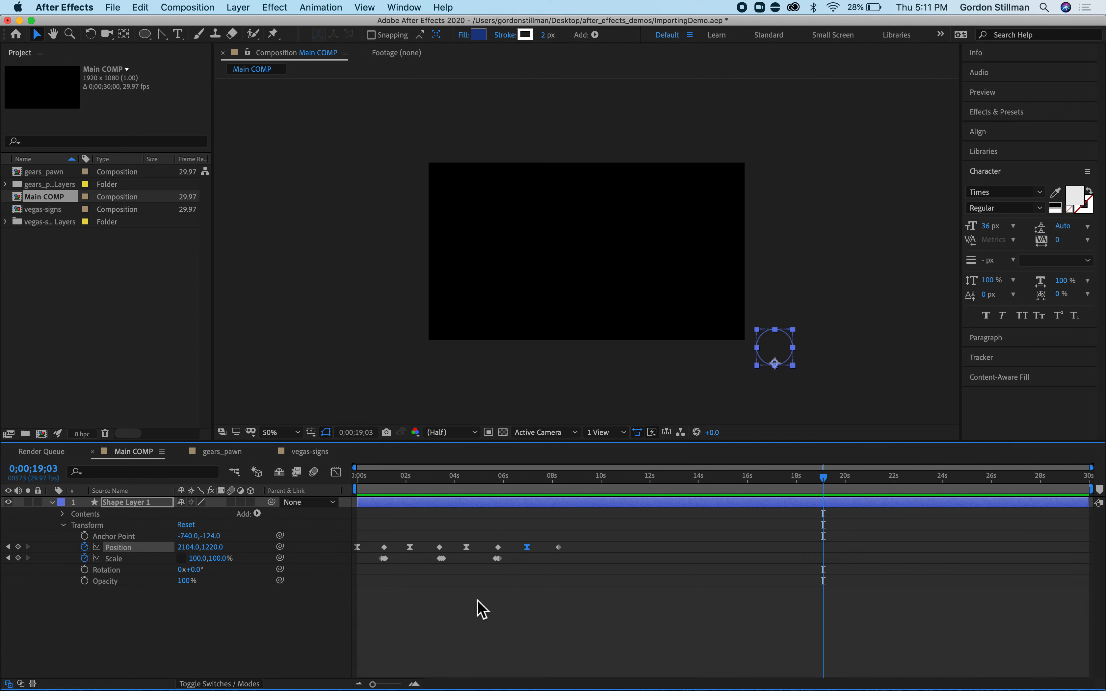
pyautogui.click(831, 478)
pyautogui.moveTo(831, 479); pyautogui.dragTo(315, 501)
pyautogui.press('space')
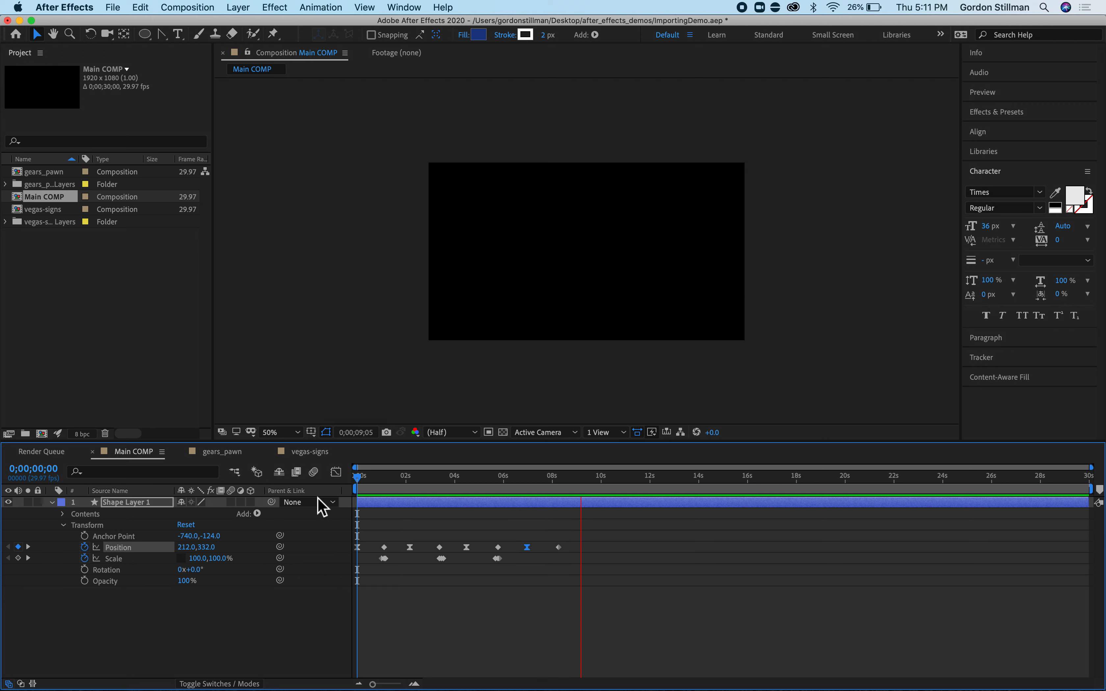
pyautogui.press('space')
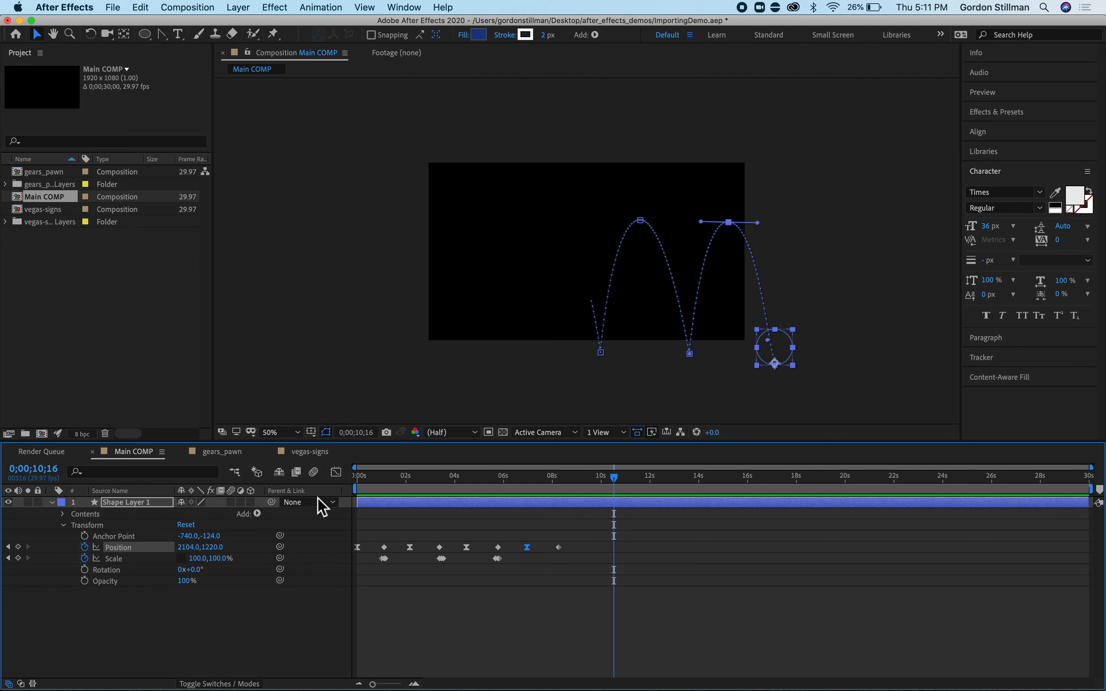